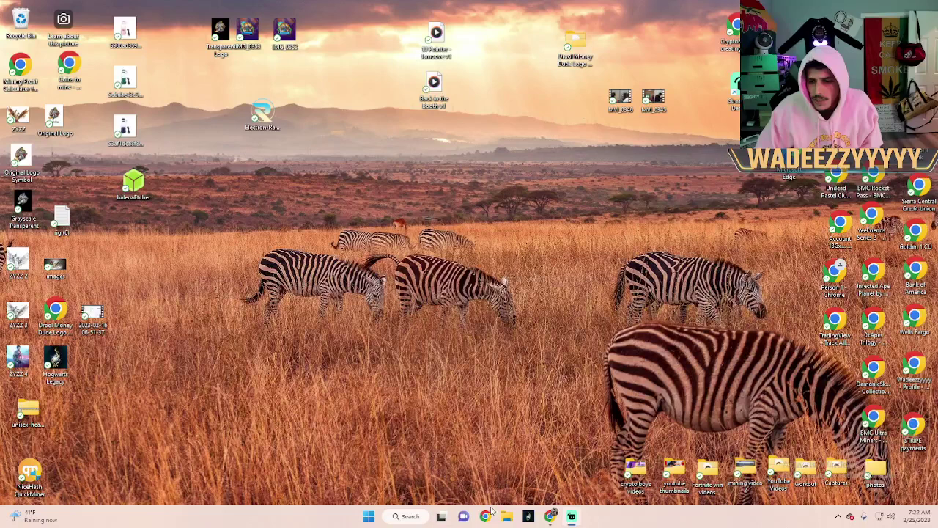
Step: Search CoinMarketCap for 'cfx' and open the Conflux (CFX) price page
{"action": "left_click", "coordinate": [553, 518]}
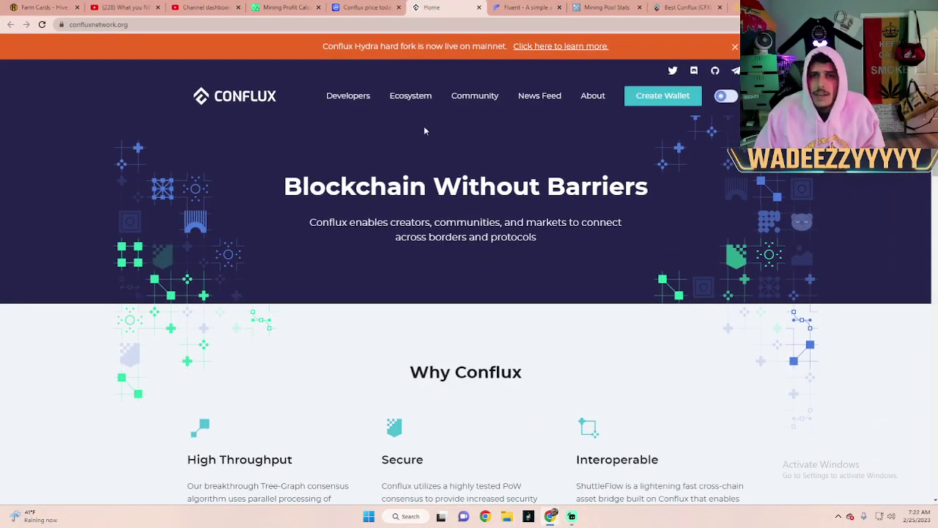
{"action": "left_click", "coordinate": [289, 8]}
{"action": "left_click", "coordinate": [360, 7]}
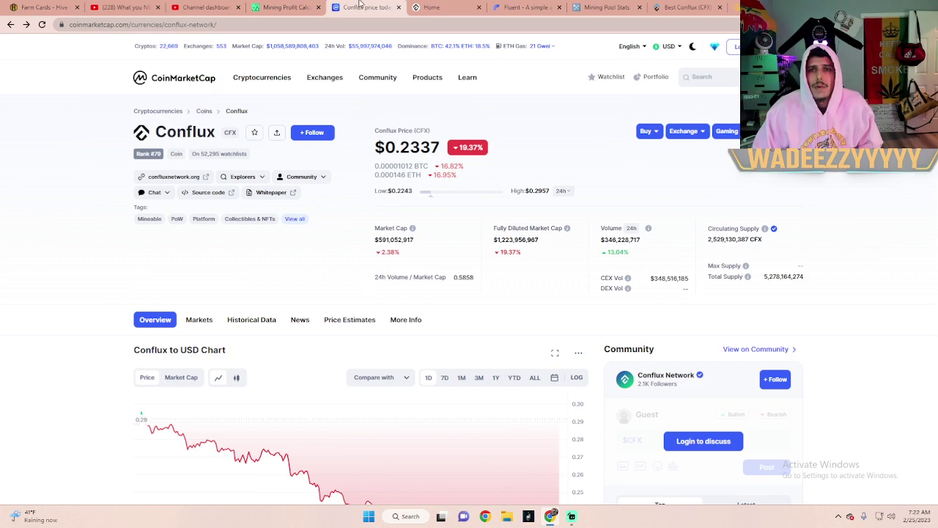
{"action": "left_click", "coordinate": [170, 76]}
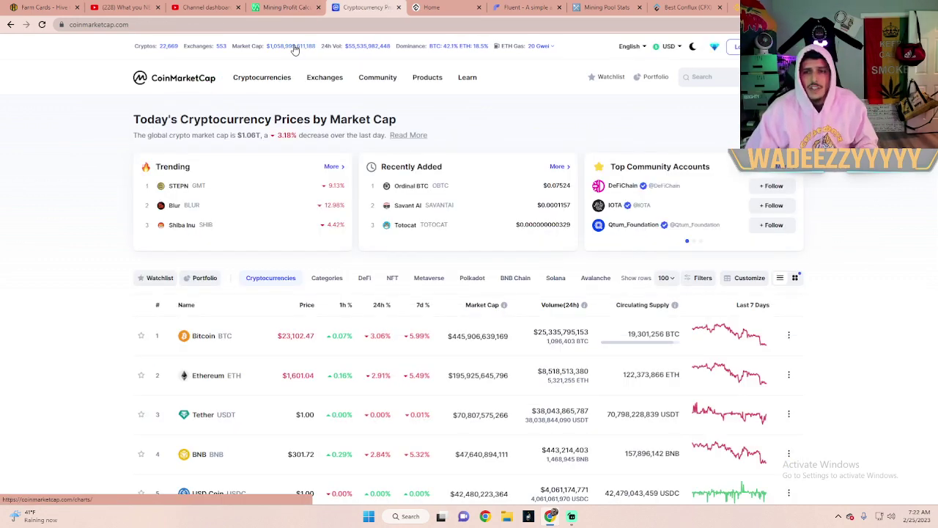
{"action": "mouse_move", "coordinate": [289, 78]}
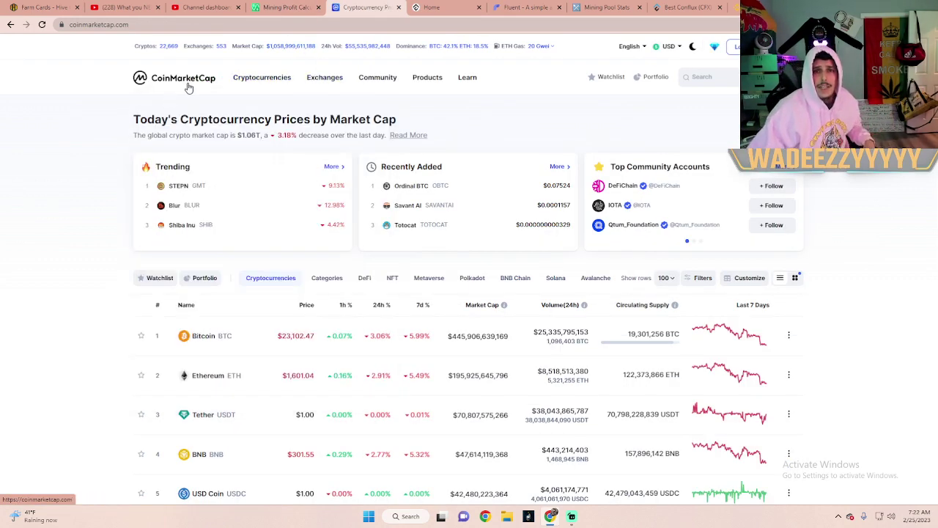
{"action": "left_click", "coordinate": [723, 79]}
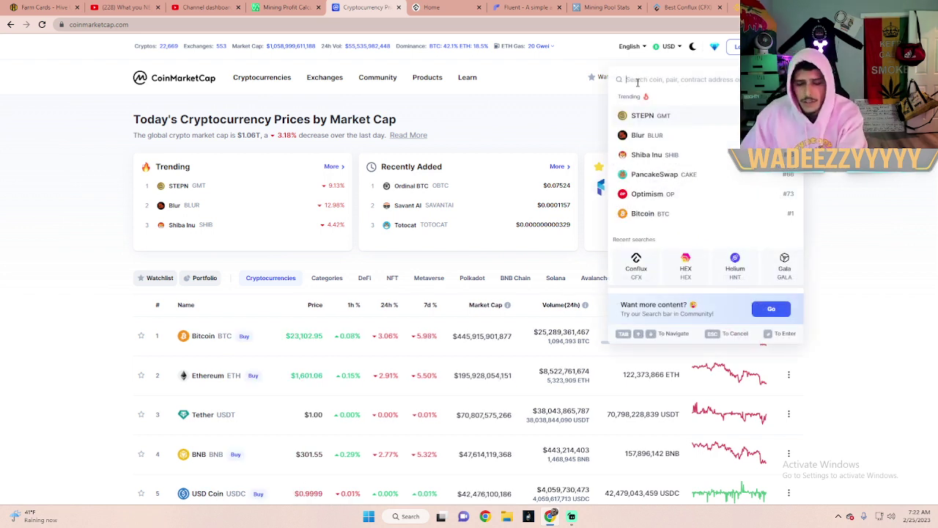
{"action": "type", "text": "cfx"}
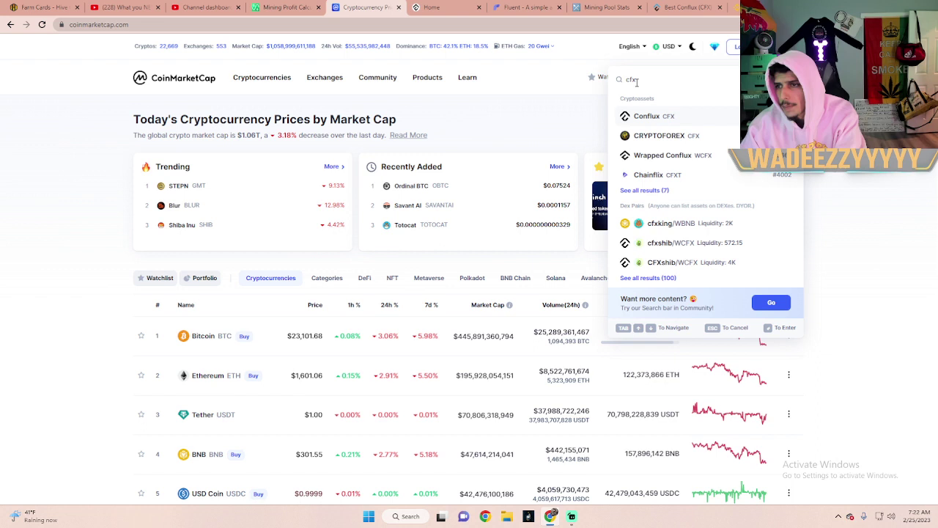
{"action": "left_click", "coordinate": [659, 123]}
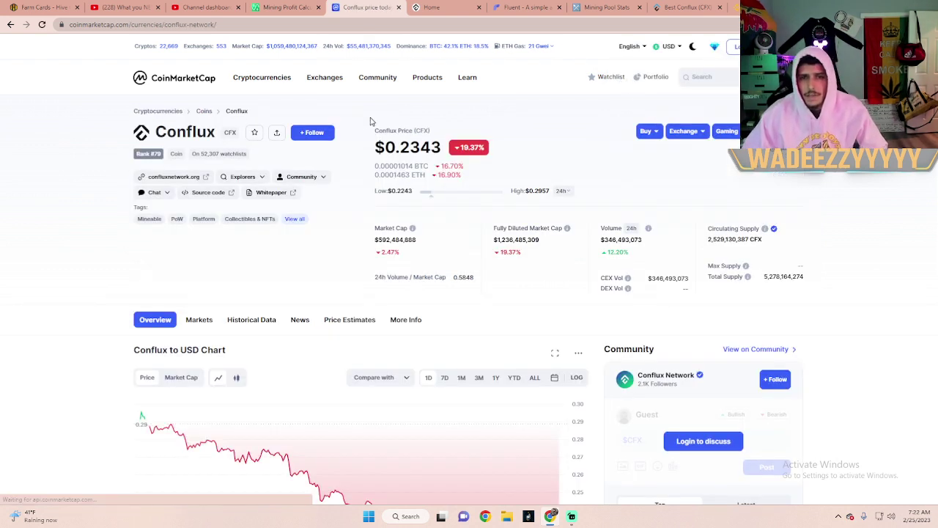
Step: Scroll to the Conflux to USD chart and set its range to YTD
{"action": "left_click_drag", "start_coordinate": [195, 154], "coordinate": [314, 154]}
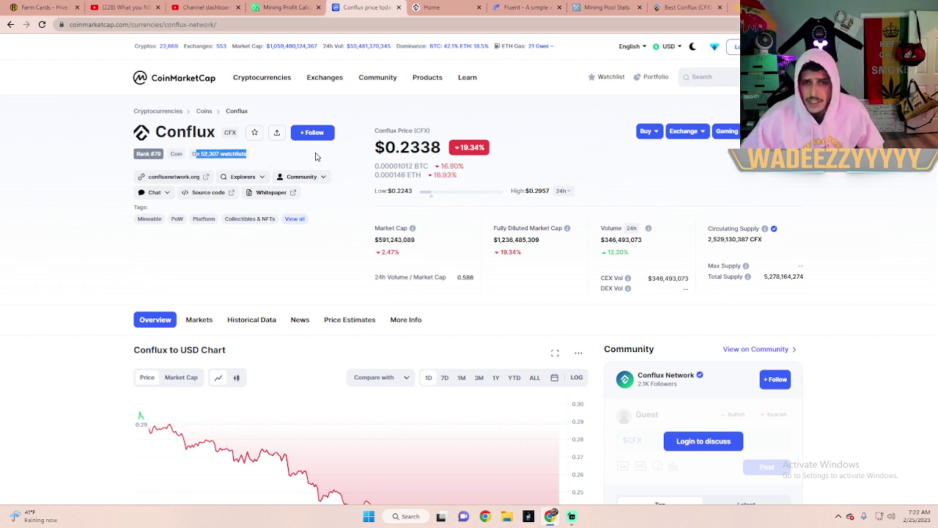
{"action": "left_click", "coordinate": [294, 156]}
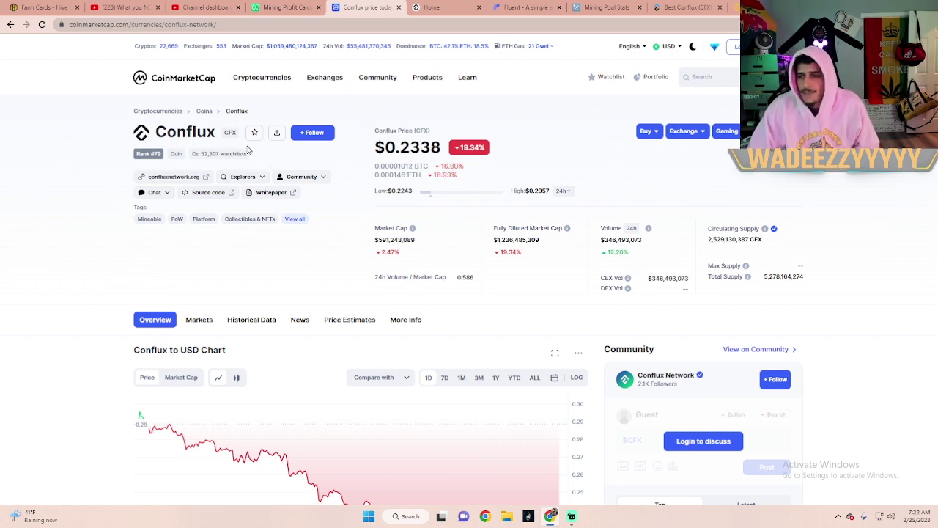
{"action": "scroll", "coordinate": [276, 149], "scroll_direction": "down", "scroll_amount": 2}
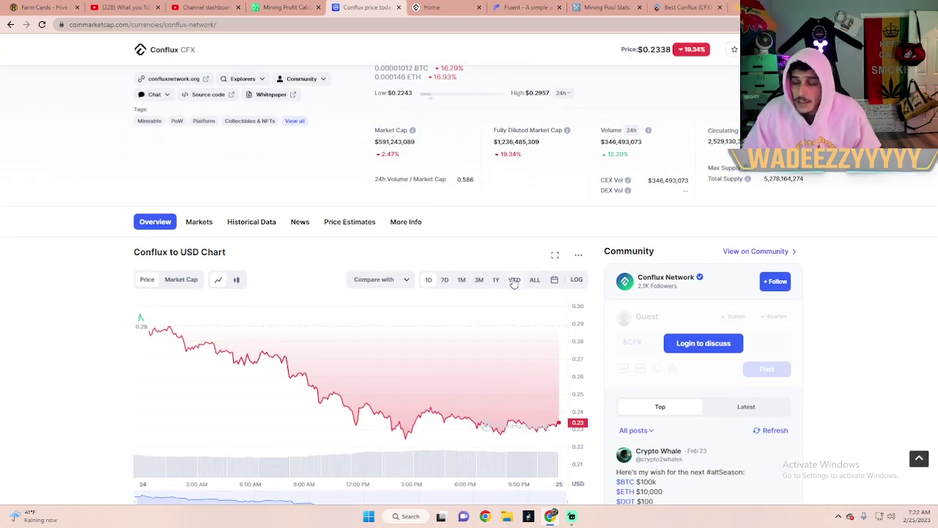
{"action": "left_click", "coordinate": [514, 281]}
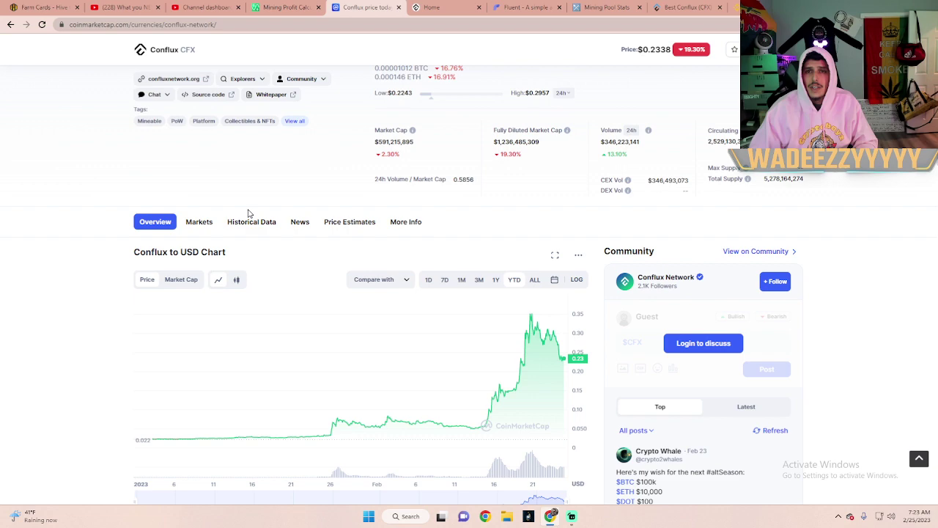
Step: Show the Conflux Markets list of exchanges and trading pairs
{"action": "left_click", "coordinate": [208, 218]}
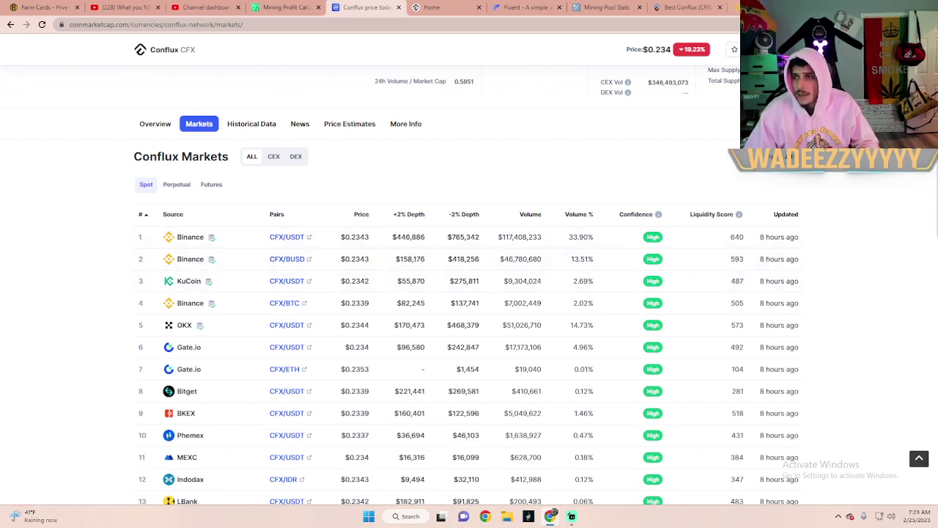
Step: Scroll through the Binance.US wallet balances and Portfolio Balance chart, then leave for HeroMiners
{"action": "left_click", "coordinate": [432, 7]}
{"action": "scroll", "coordinate": [208, 195], "scroll_direction": "down", "scroll_amount": 3}
{"action": "scroll", "coordinate": [283, 205], "scroll_direction": "down", "scroll_amount": 3}
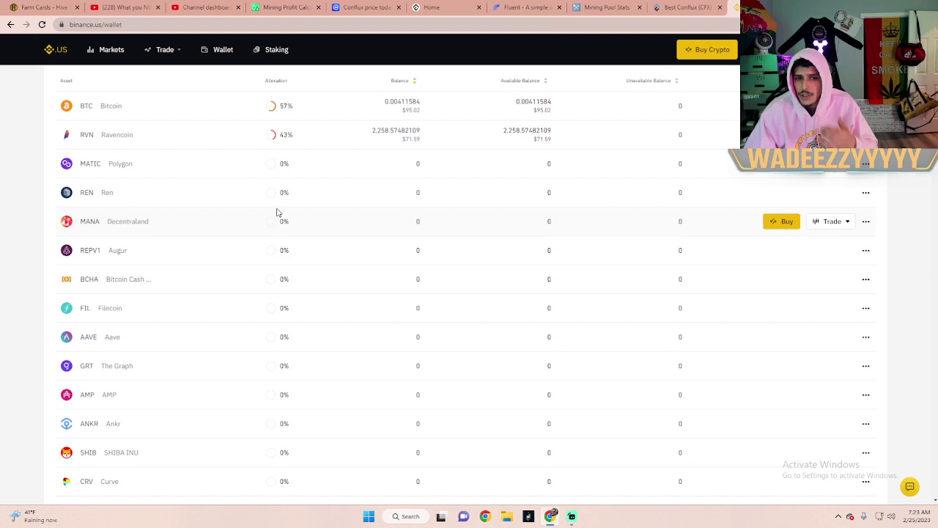
{"action": "scroll", "coordinate": [274, 203], "scroll_direction": "up", "scroll_amount": 2}
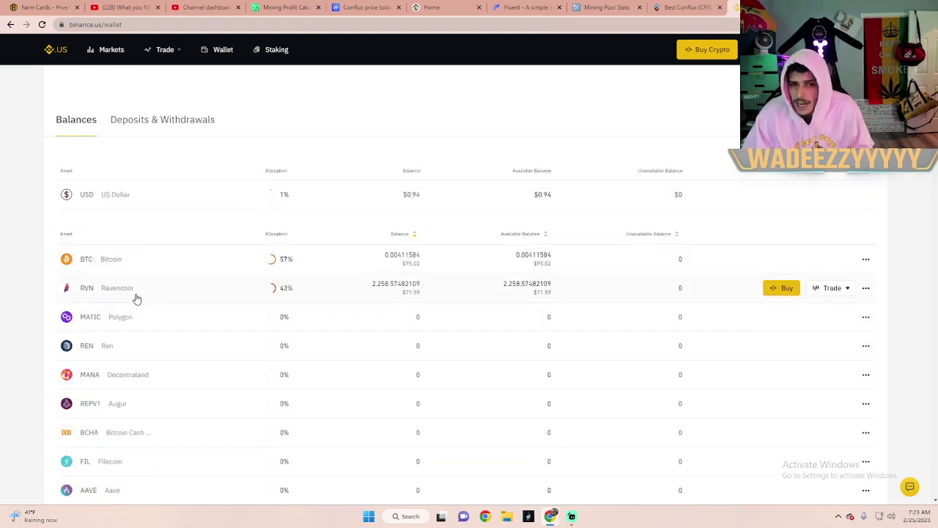
{"action": "scroll", "coordinate": [510, 300], "scroll_direction": "up", "scroll_amount": 3}
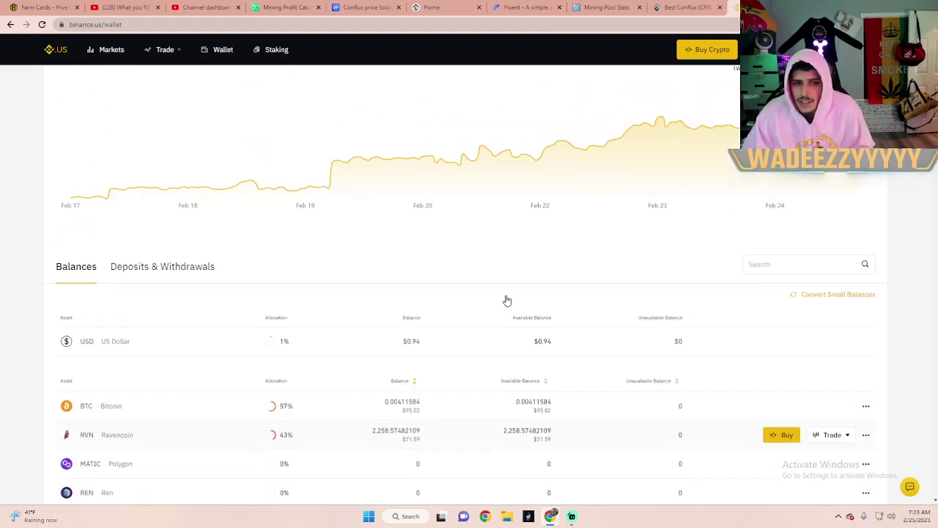
{"action": "scroll", "coordinate": [242, 448], "scroll_direction": "up", "scroll_amount": 1}
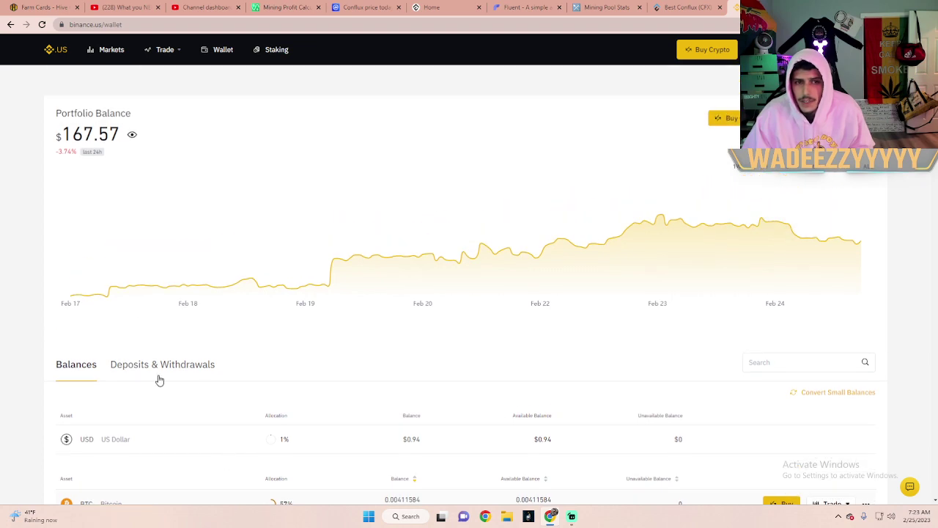
{"action": "left_click", "coordinate": [687, 7]}
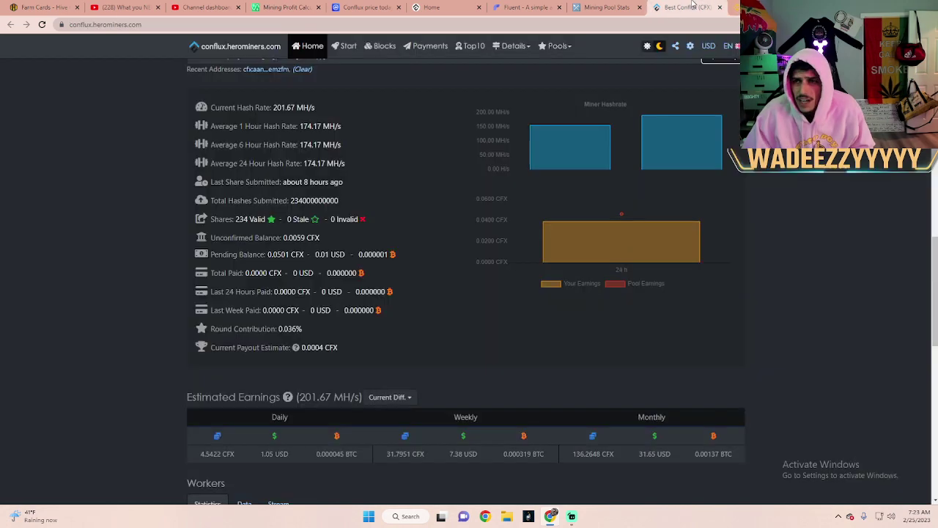
Step: Step through the Mining Pool Stats, Fluent and Conflux home tabs back to CoinMarketCap's Conflux page
{"action": "left_click", "coordinate": [607, 7]}
{"action": "left_click", "coordinate": [527, 7]}
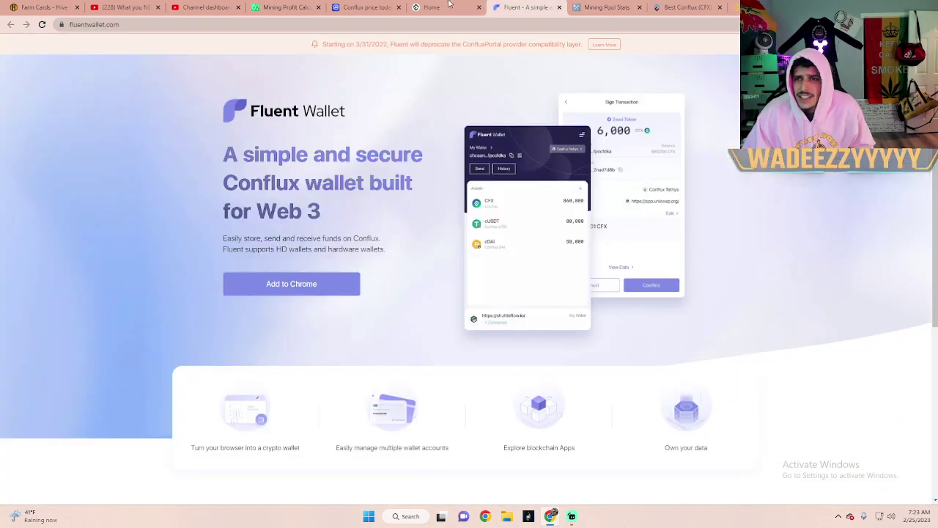
{"action": "left_click", "coordinate": [436, 7]}
{"action": "left_click", "coordinate": [345, 7]}
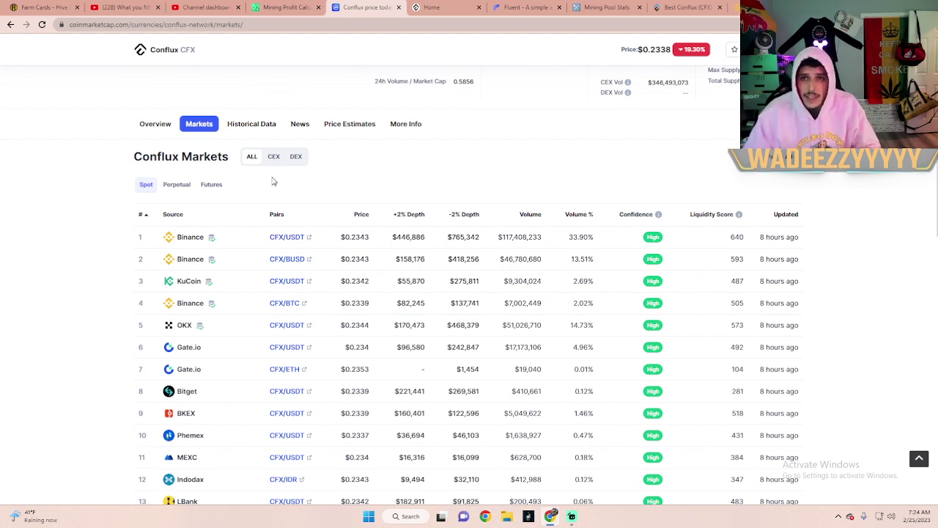
Step: Check the 2CryptoCalc GPU counts and scroll to the 3060 profit table, led by Cortex
{"action": "left_click", "coordinate": [281, 9]}
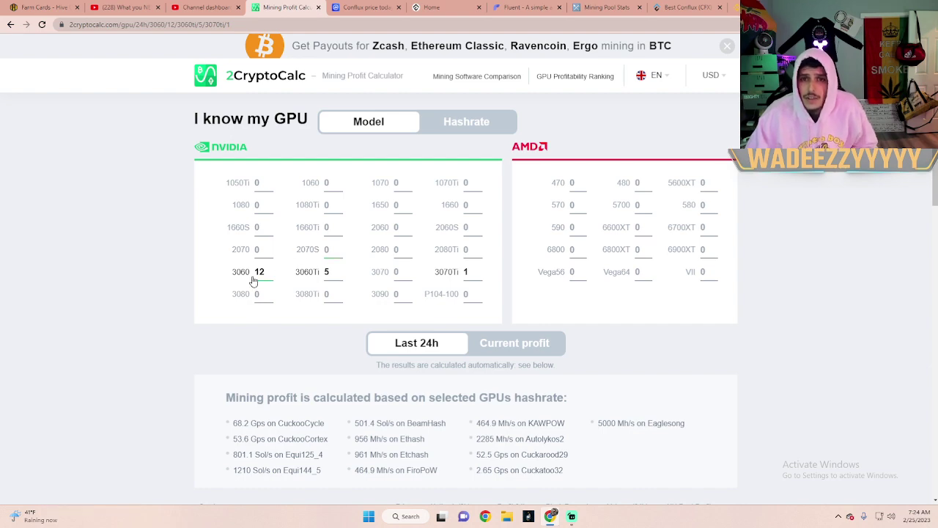
{"action": "scroll", "coordinate": [285, 287], "scroll_direction": "down", "scroll_amount": 3}
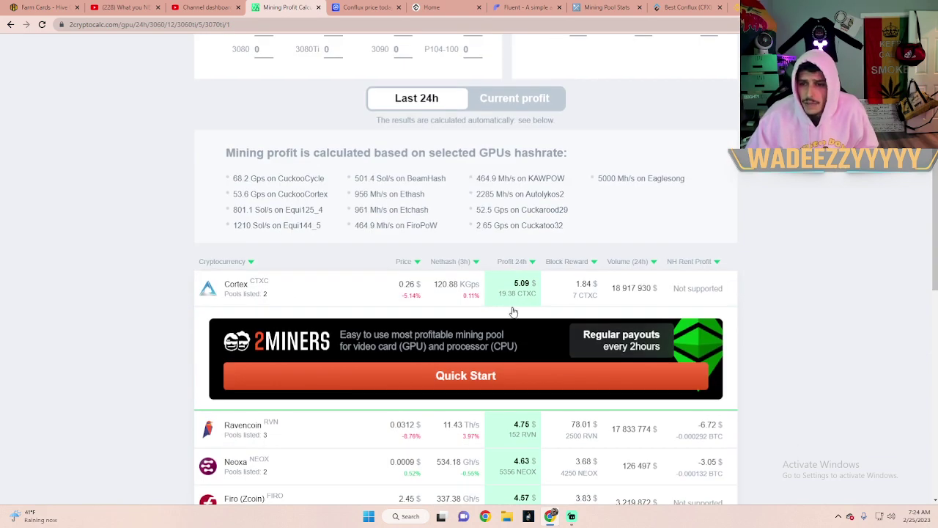
{"action": "scroll", "coordinate": [513, 312], "scroll_direction": "up", "scroll_amount": 3}
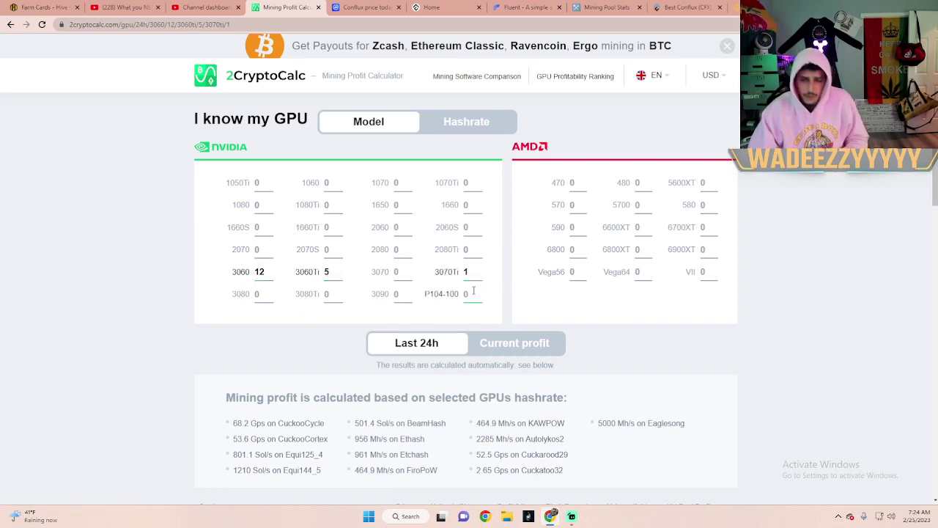
{"action": "scroll", "coordinate": [469, 295], "scroll_direction": "down", "scroll_amount": 5}
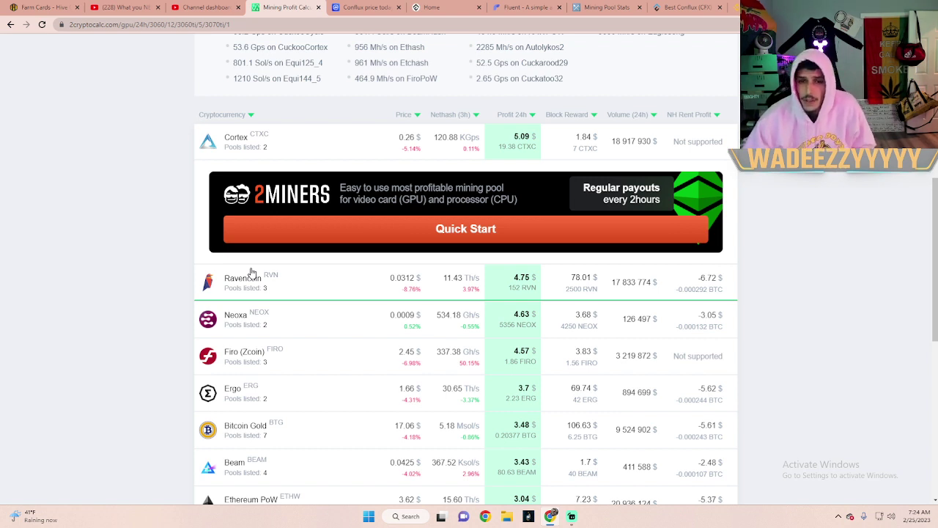
Step: Star Conflux on its CoinMarketCap page and open the confluxnetwork.org website
{"action": "key", "text": "ctrl+Tab"}
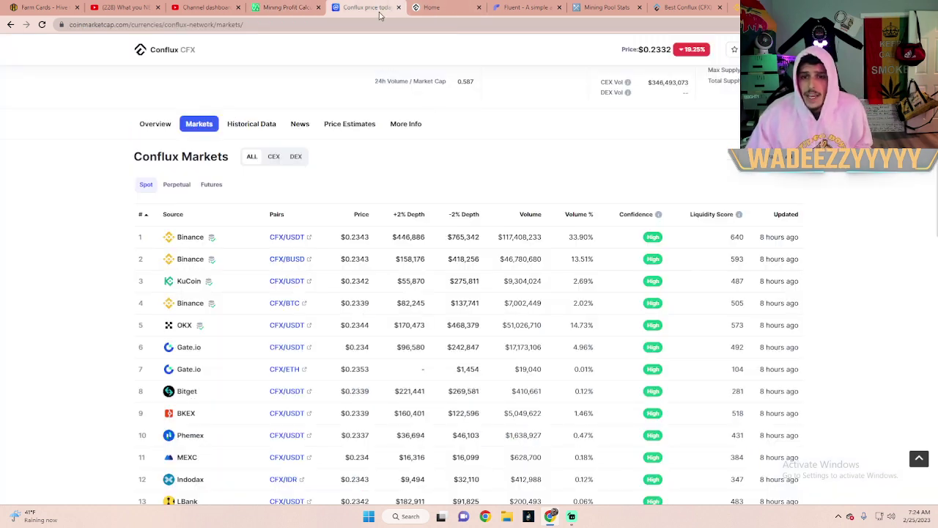
{"action": "scroll", "coordinate": [228, 259], "scroll_direction": "up", "scroll_amount": 2}
{"action": "scroll", "coordinate": [233, 374], "scroll_direction": "down", "scroll_amount": 1}
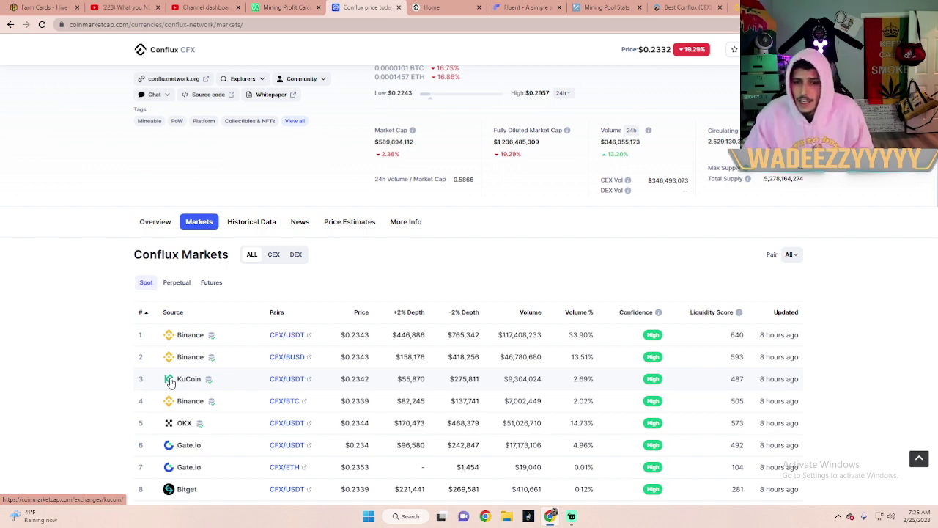
{"action": "scroll", "coordinate": [209, 418], "scroll_direction": "down", "scroll_amount": 3}
{"action": "scroll", "coordinate": [204, 334], "scroll_direction": "up", "scroll_amount": 5}
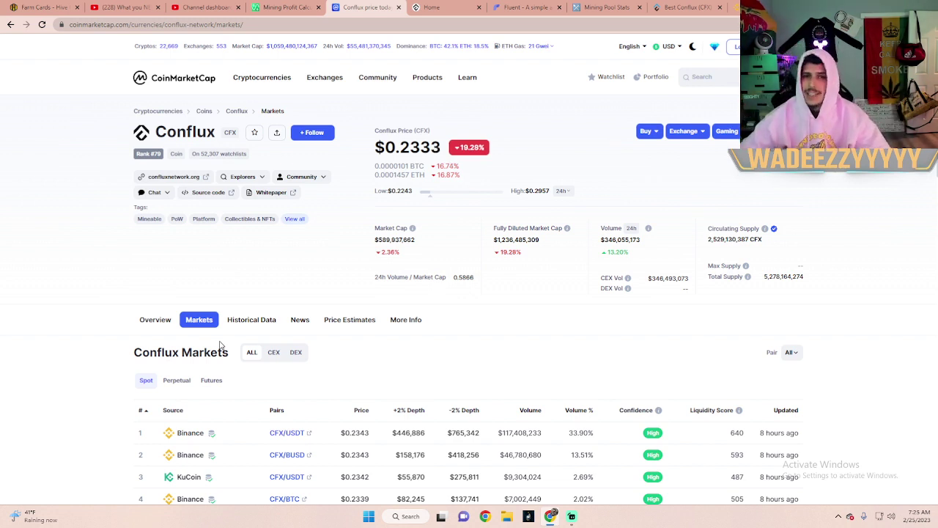
{"action": "left_click", "coordinate": [254, 132]}
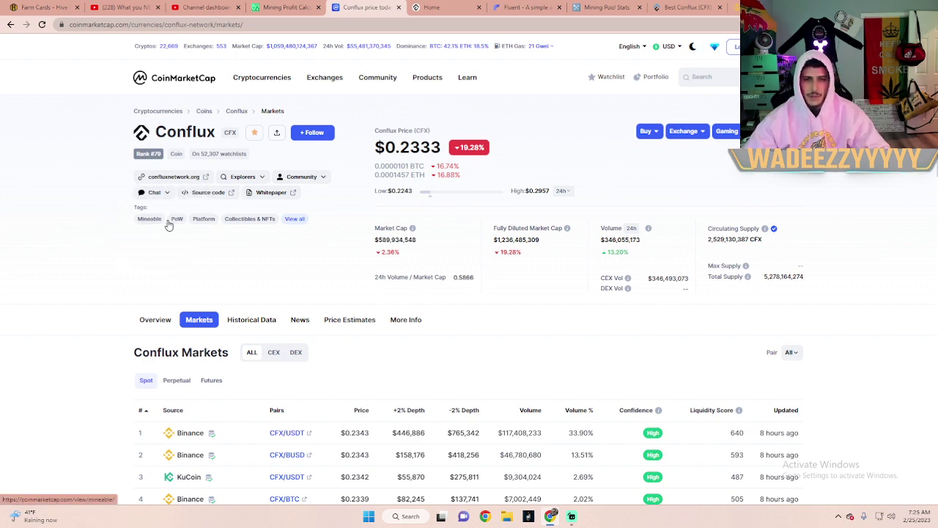
{"action": "left_click", "coordinate": [174, 176]}
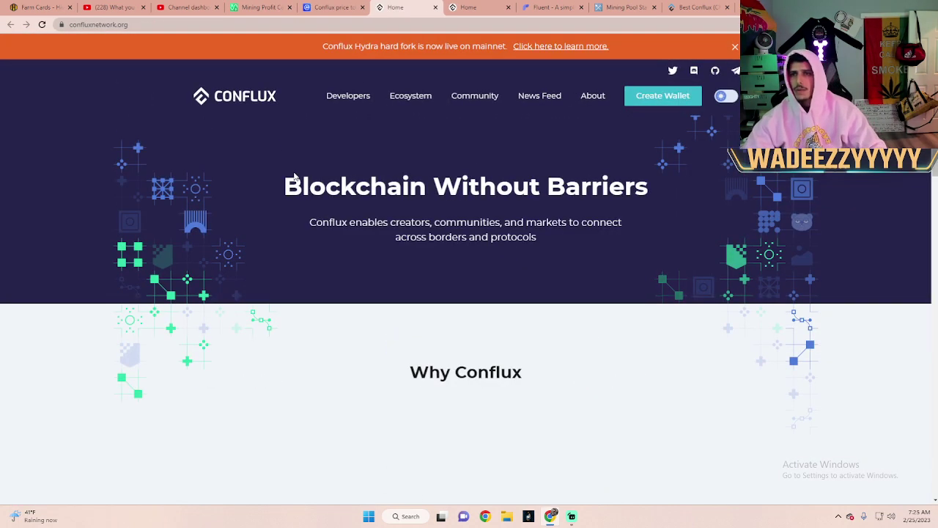
Step: Close the duplicate Conflux home tab and browse the Fluent Wallet create-wallet page
{"action": "left_click", "coordinate": [435, 8]}
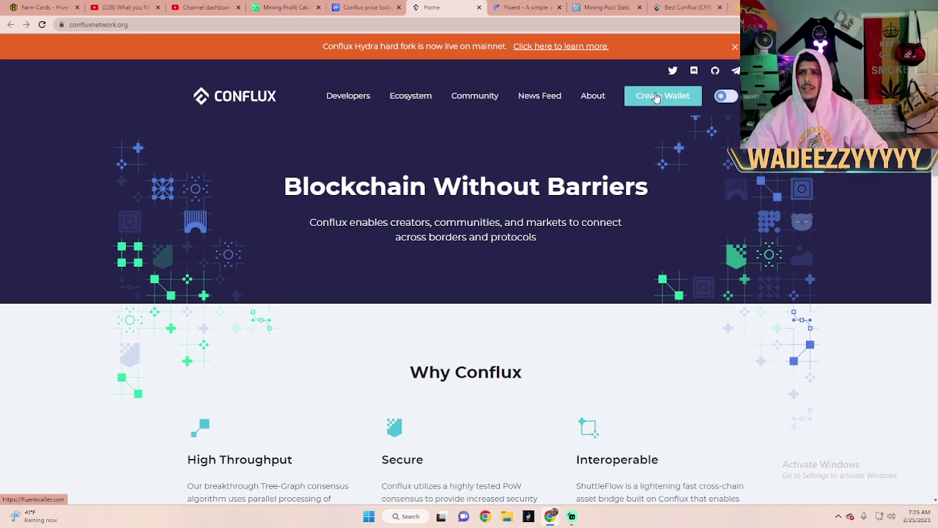
{"action": "left_click", "coordinate": [657, 97]}
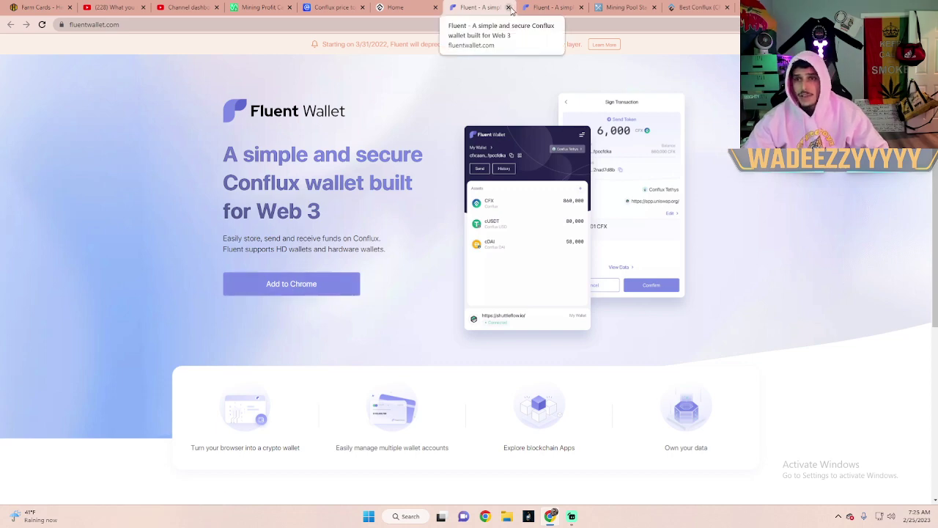
{"action": "scroll", "coordinate": [440, 147], "scroll_direction": "down", "scroll_amount": 4}
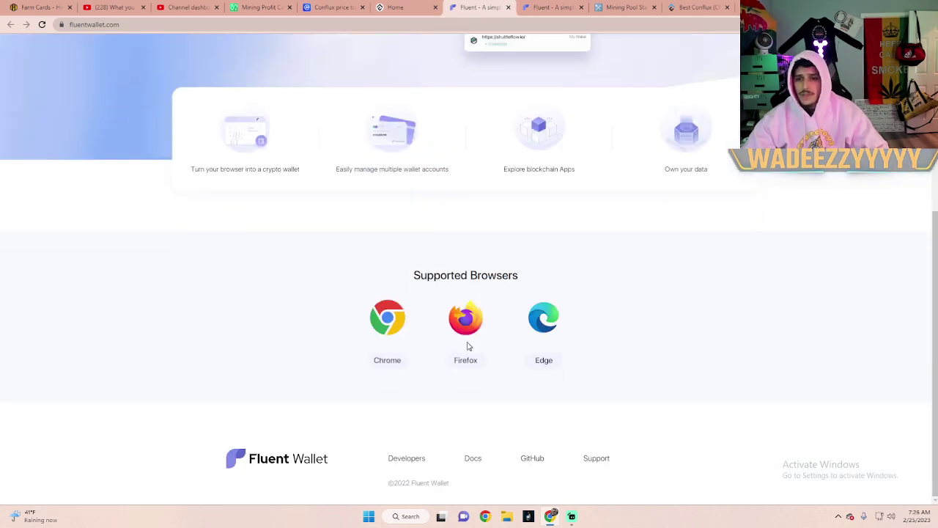
{"action": "scroll", "coordinate": [492, 359], "scroll_direction": "up", "scroll_amount": 4}
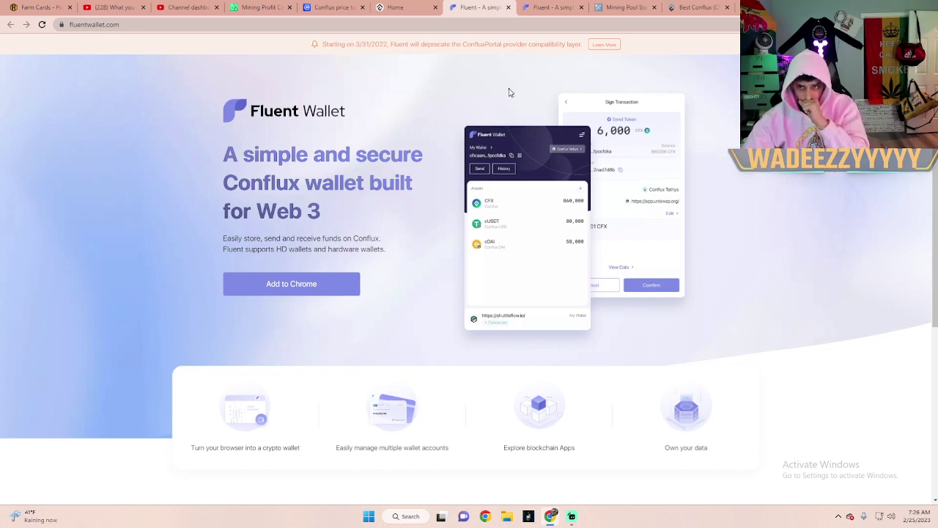
Step: Close both Fluent Wallet tabs, leaving MiningPoolStats showing
{"action": "left_click", "coordinate": [508, 7]}
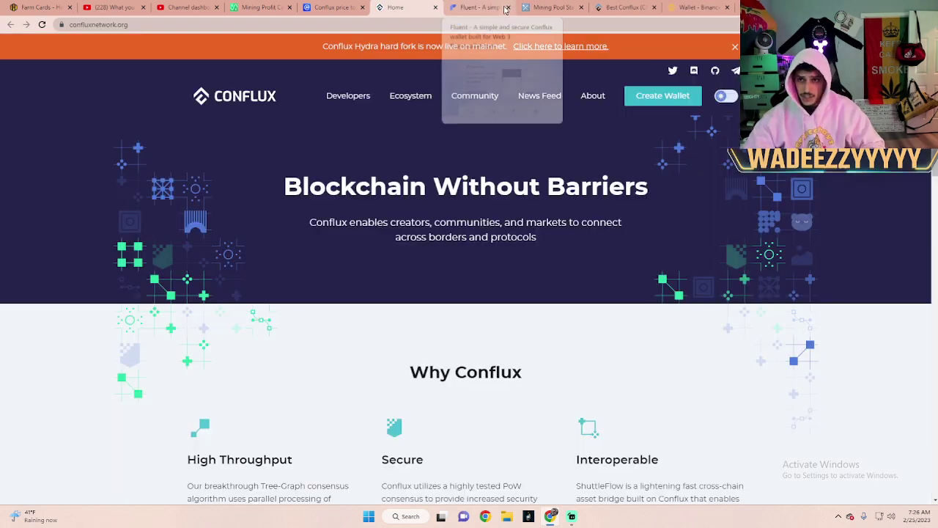
{"action": "left_click", "coordinate": [504, 9]}
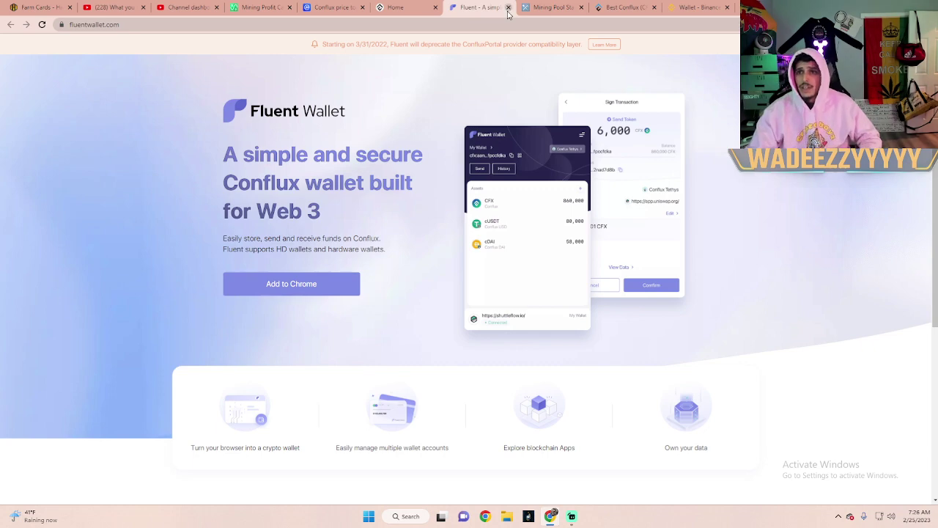
{"action": "left_click", "coordinate": [508, 9]}
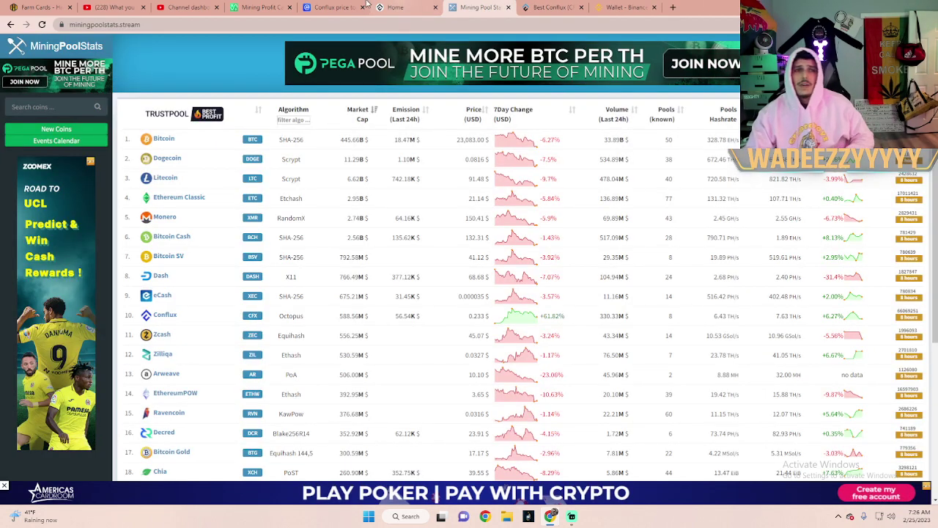
Step: Glance at the HeroMiners dashboard and profit calculator, ending on CoinMarketCap's Conflux page
{"action": "left_click", "coordinate": [689, 7]}
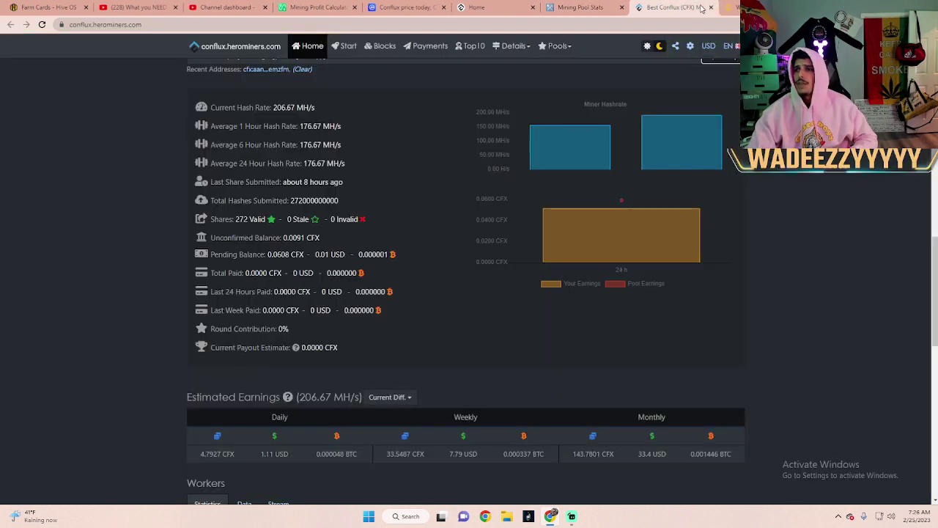
{"action": "left_click", "coordinate": [332, 8]}
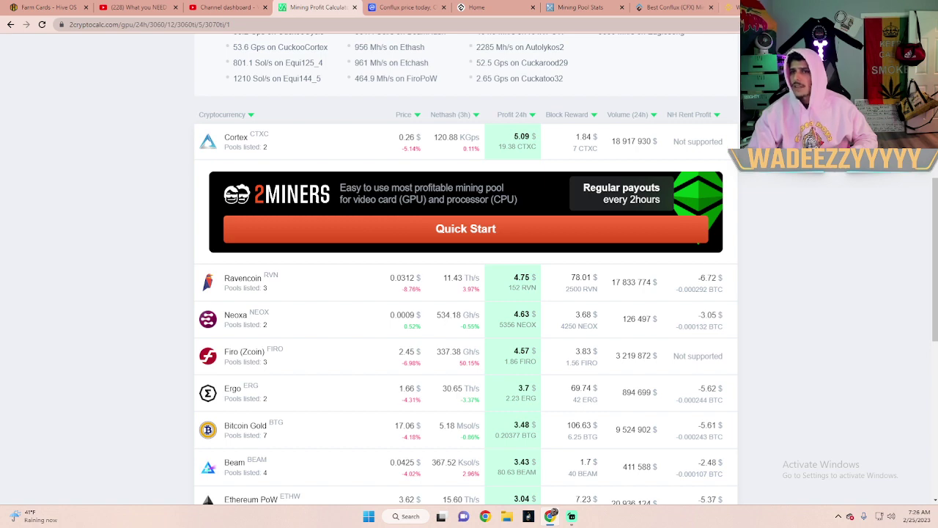
{"action": "left_click", "coordinate": [410, 7]}
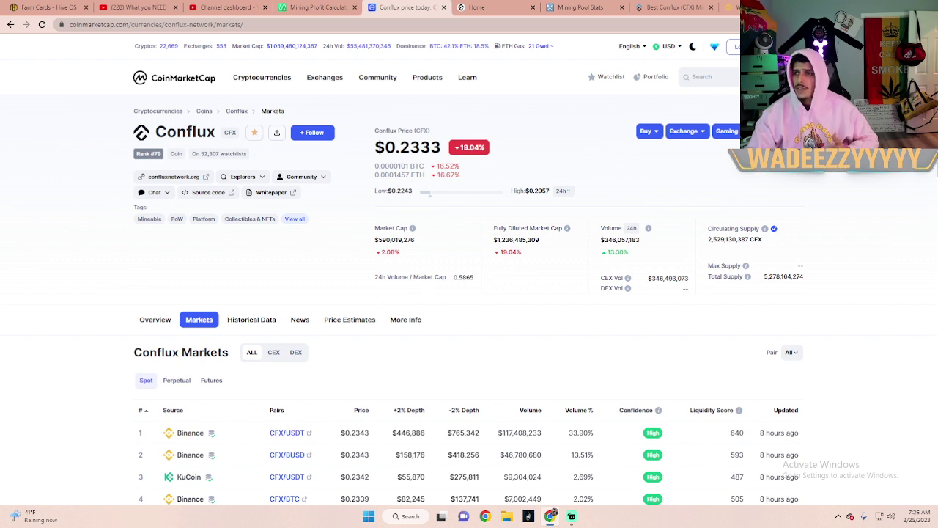
Step: Copy the CFX address from the Fluent Wallet extension, view its QR code, and close the popup
{"action": "left_click", "coordinate": [818, 24]}
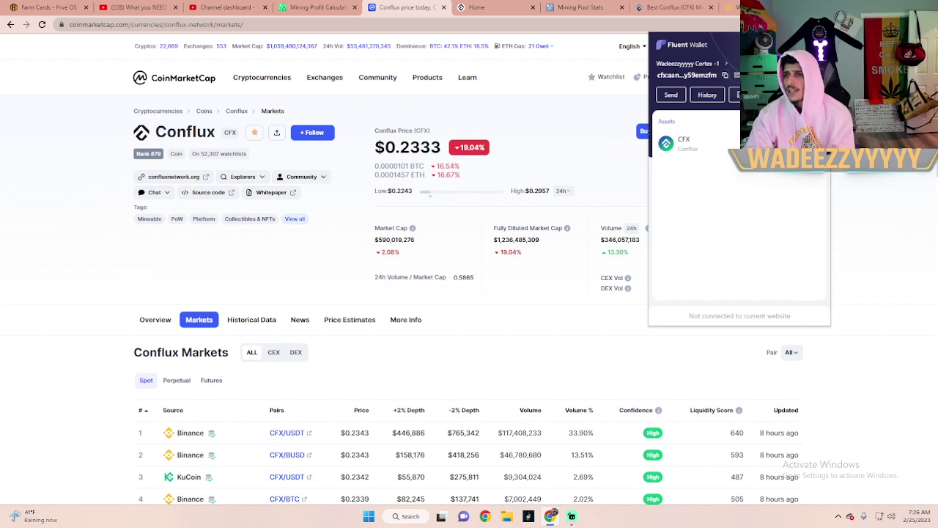
{"action": "double_click", "coordinate": [701, 75]}
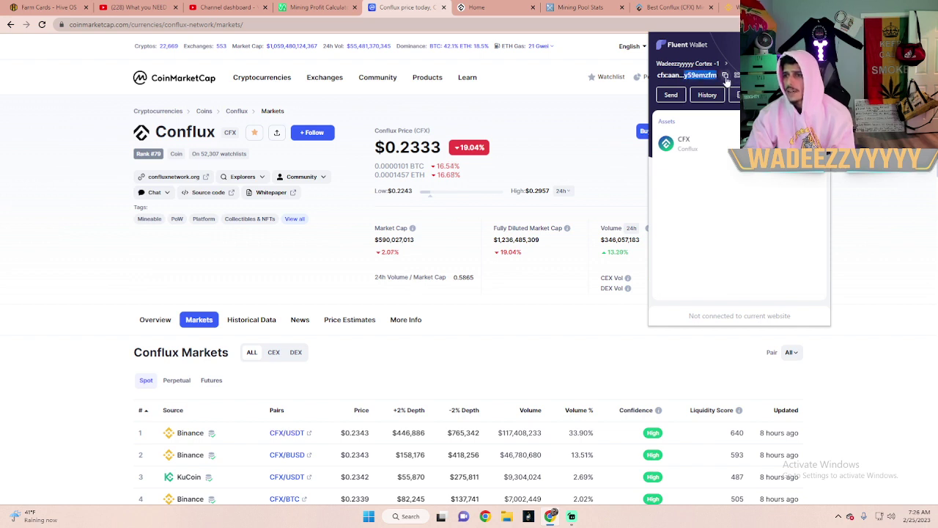
{"action": "left_click", "coordinate": [726, 76]}
{"action": "left_click", "coordinate": [736, 77]}
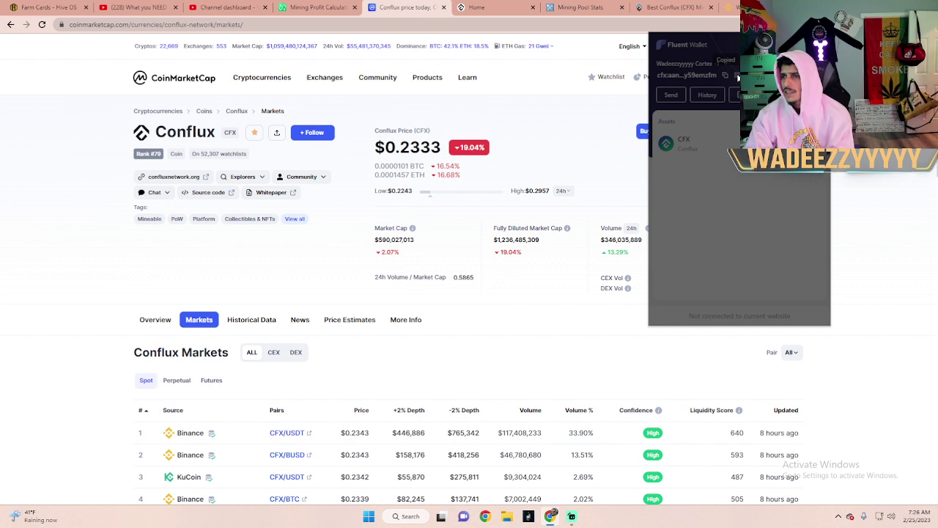
{"action": "key", "text": "Escape"}
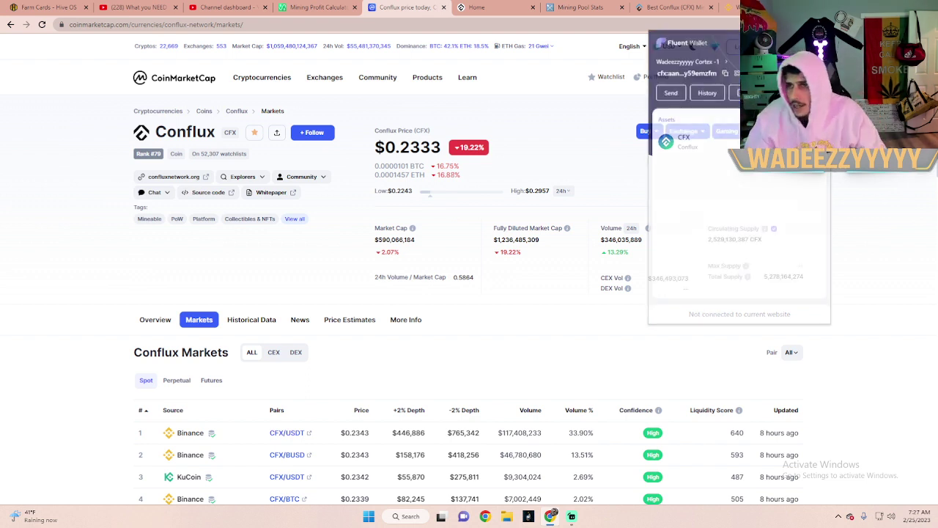
{"action": "key", "text": "Escape"}
Step: Close the Conflux home page, show 100 coins per page, and open the Conflux coin page
{"action": "left_click", "coordinate": [455, 9]}
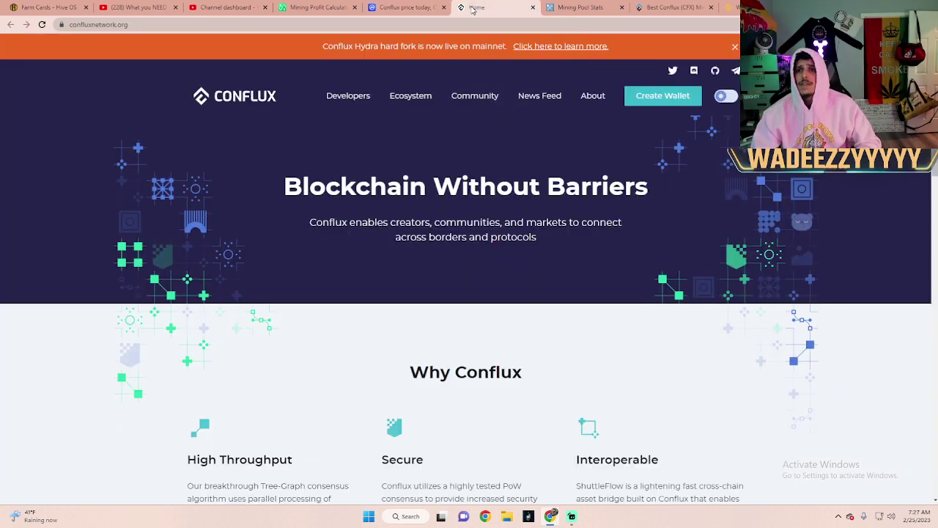
{"action": "left_click", "coordinate": [534, 7]}
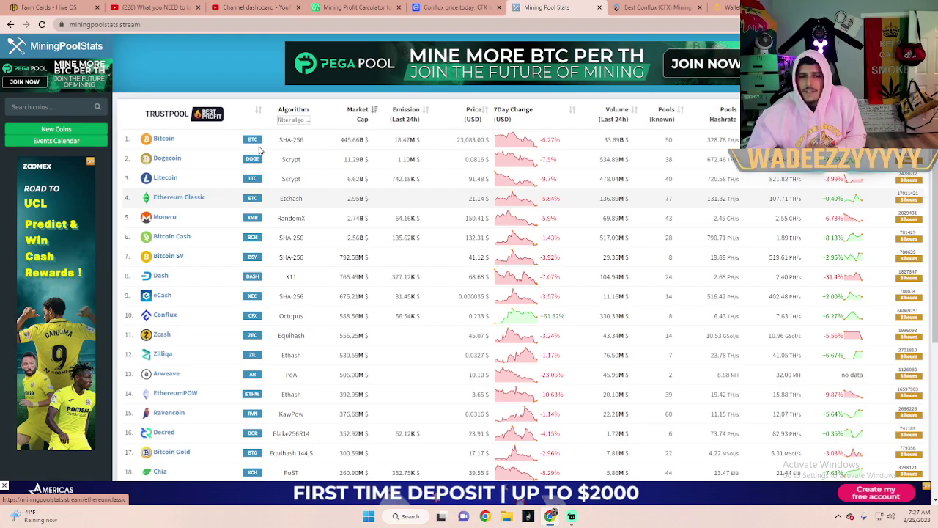
{"action": "scroll", "coordinate": [227, 220], "scroll_direction": "down", "scroll_amount": 3}
{"action": "left_click", "coordinate": [160, 388]}
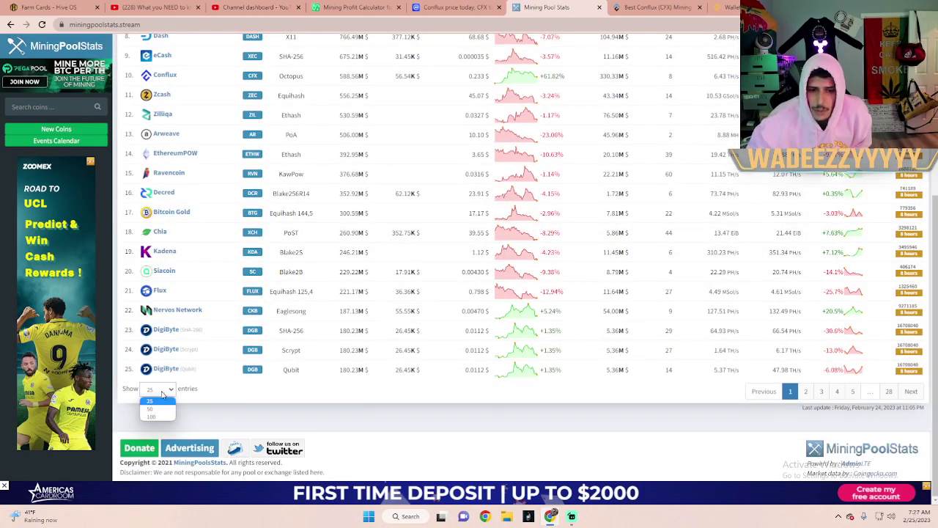
{"action": "left_click", "coordinate": [167, 407]}
{"action": "scroll", "coordinate": [199, 415], "scroll_direction": "down", "scroll_amount": 18}
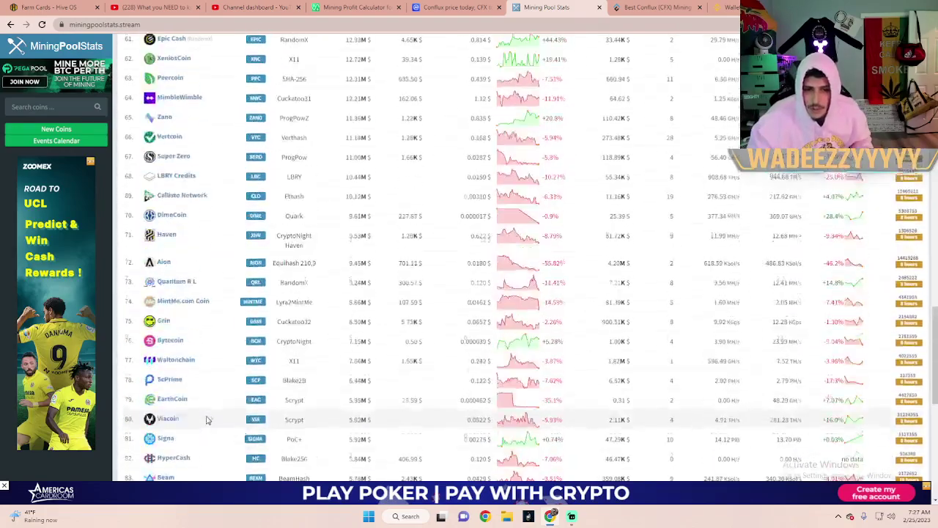
{"action": "scroll", "coordinate": [173, 365], "scroll_direction": "up", "scroll_amount": 20}
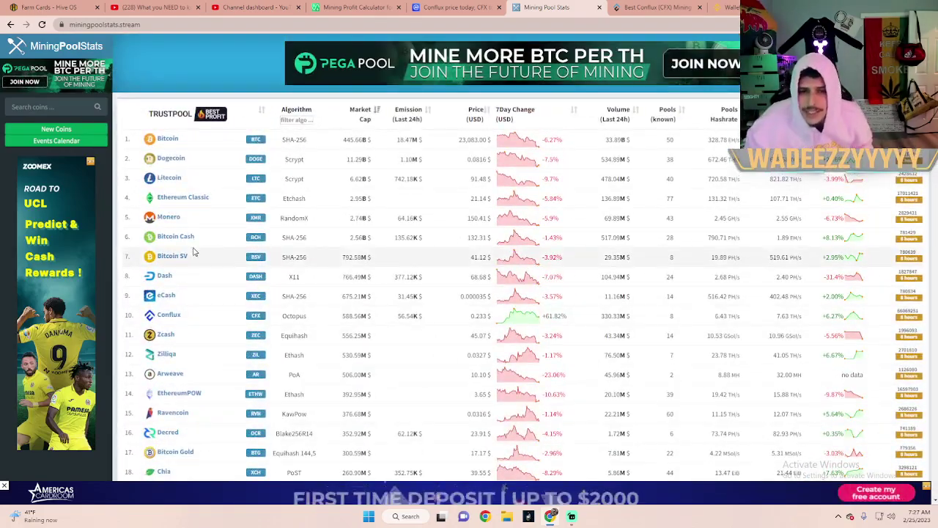
{"action": "left_click", "coordinate": [168, 317]}
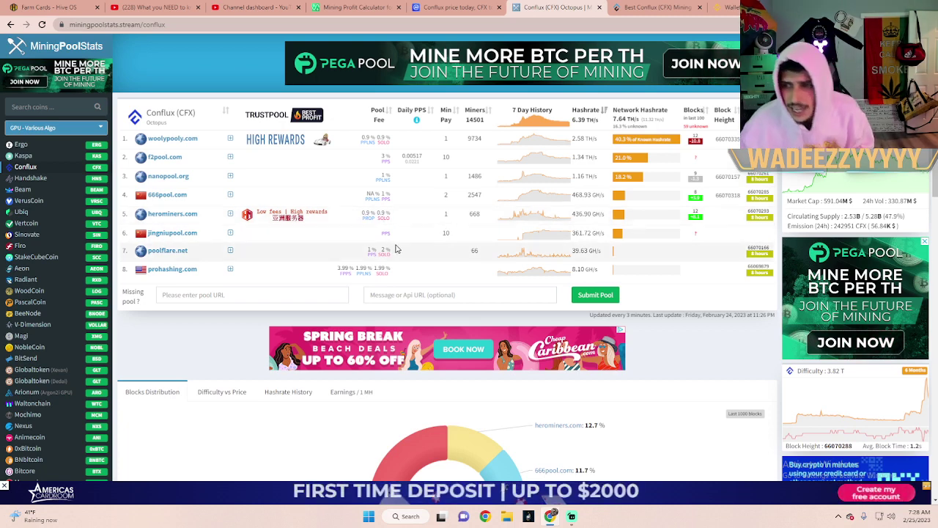
Step: Open the HeroMiners Conflux dashboard and highlight its server regions and network/pool stats
{"action": "left_click", "coordinate": [176, 214]}
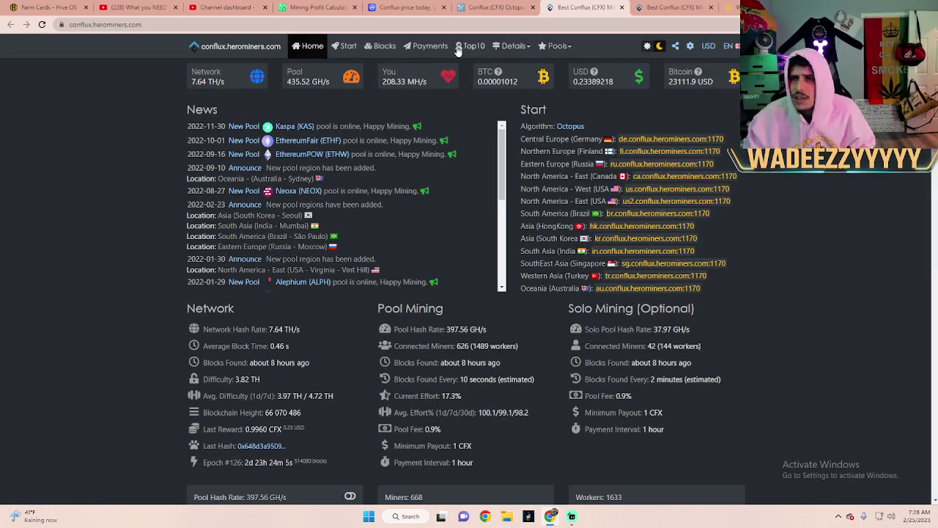
{"action": "left_click", "coordinate": [621, 8]}
{"action": "left_click", "coordinate": [618, 9]}
{"action": "scroll", "coordinate": [380, 209], "scroll_direction": "down", "scroll_amount": 1}
{"action": "scroll", "coordinate": [380, 214], "scroll_direction": "down", "scroll_amount": 3}
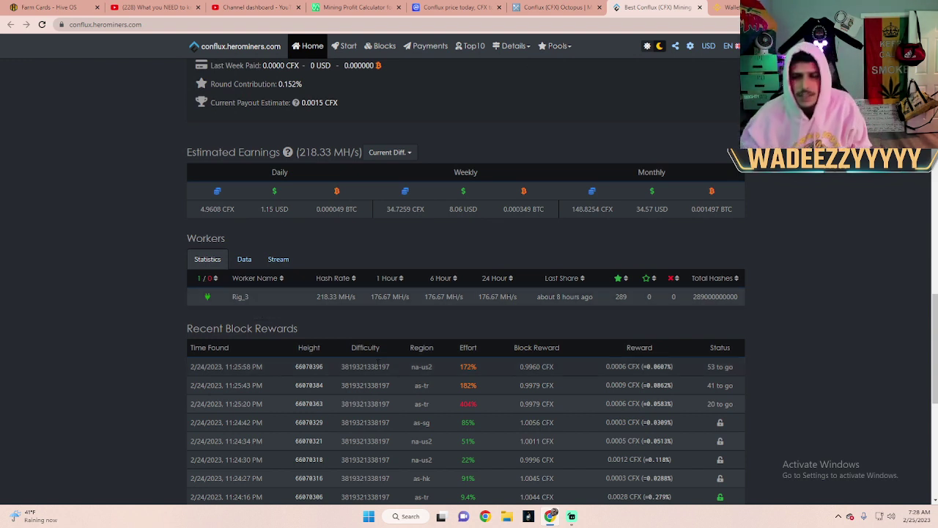
{"action": "scroll", "coordinate": [372, 383], "scroll_direction": "up", "scroll_amount": 10}
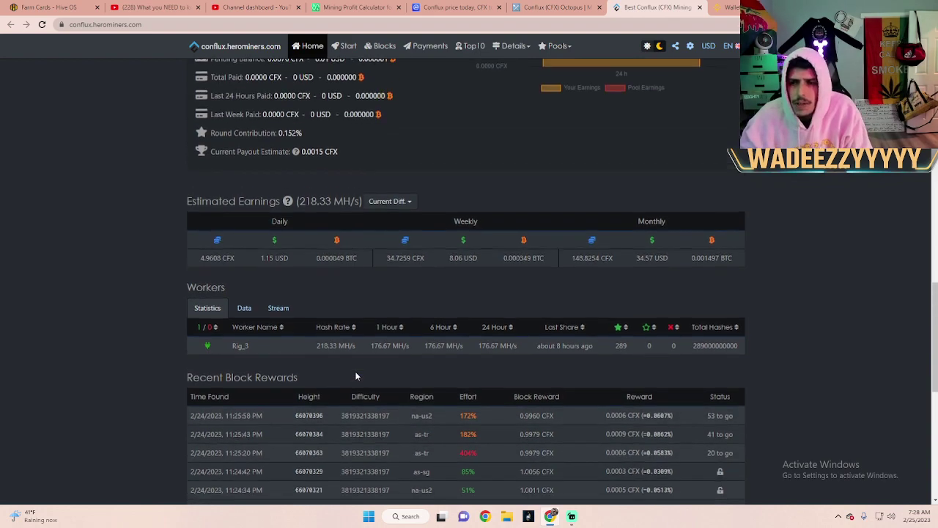
{"action": "scroll", "coordinate": [184, 160], "scroll_direction": "up", "scroll_amount": 3}
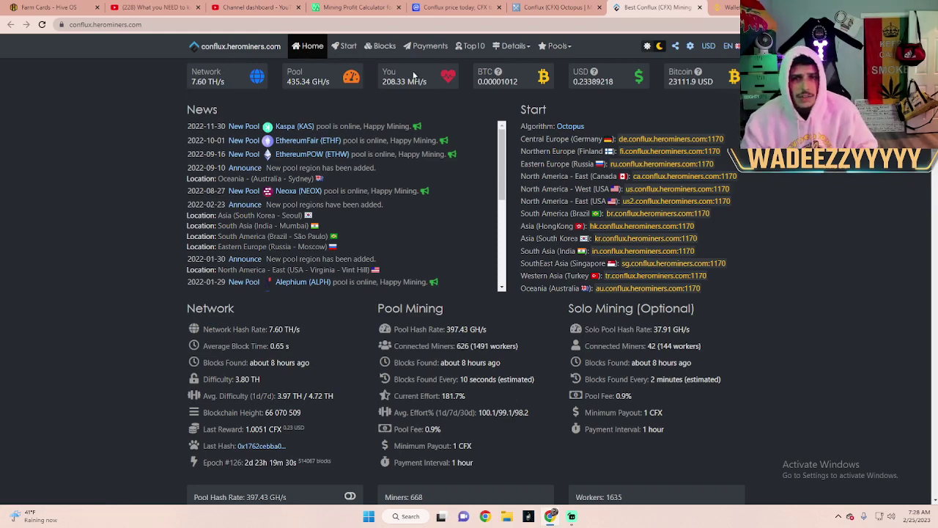
{"action": "left_click_drag", "start_coordinate": [532, 127], "coordinate": [572, 322]}
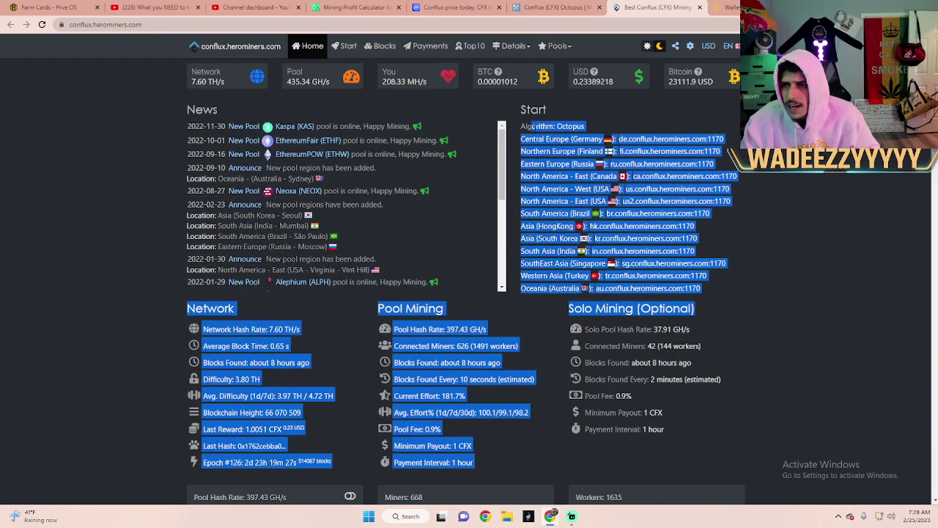
Step: Scroll through Your Stats, Estimated Earnings and the Rig_3 worker, then return to Hive OS
{"action": "left_click", "coordinate": [865, 303]}
{"action": "scroll", "coordinate": [718, 305], "scroll_direction": "down", "scroll_amount": 3}
{"action": "scroll", "coordinate": [302, 229], "scroll_direction": "up", "scroll_amount": 1}
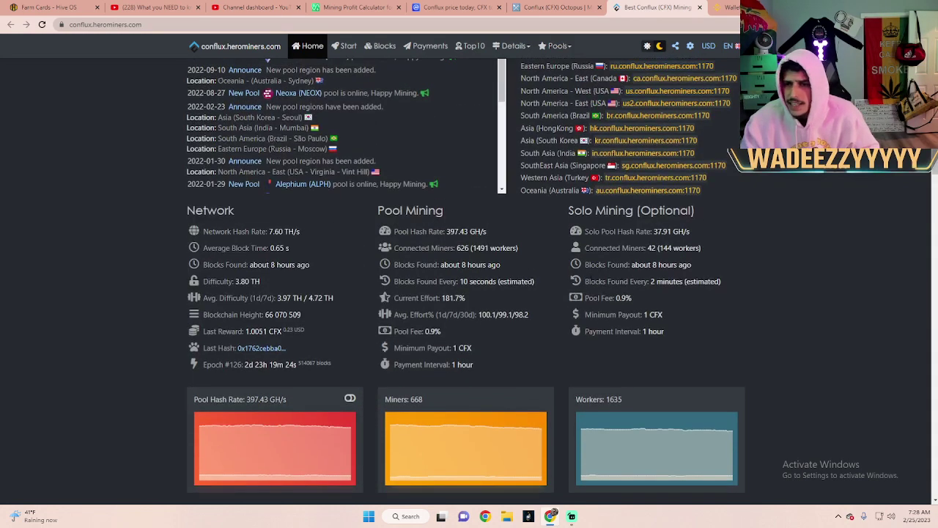
{"action": "scroll", "coordinate": [659, 260], "scroll_direction": "down", "scroll_amount": 5}
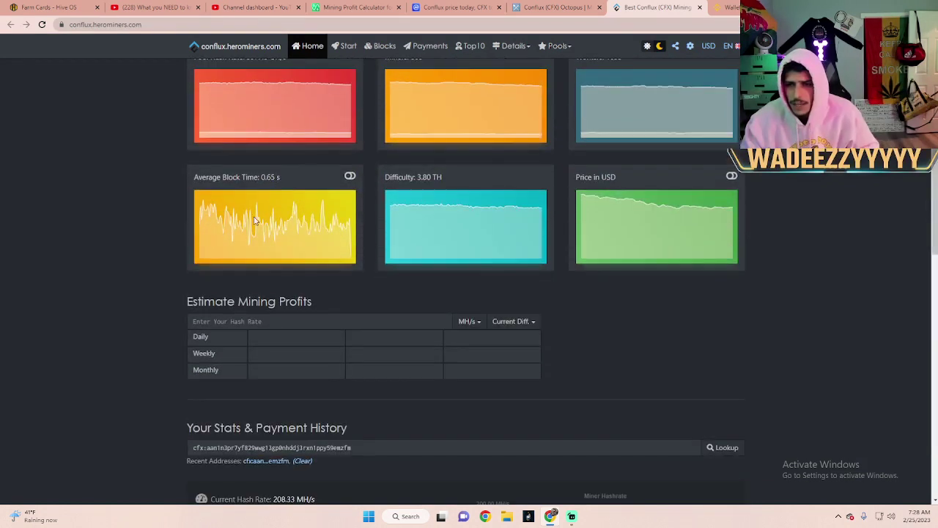
{"action": "scroll", "coordinate": [593, 283], "scroll_direction": "down", "scroll_amount": 4}
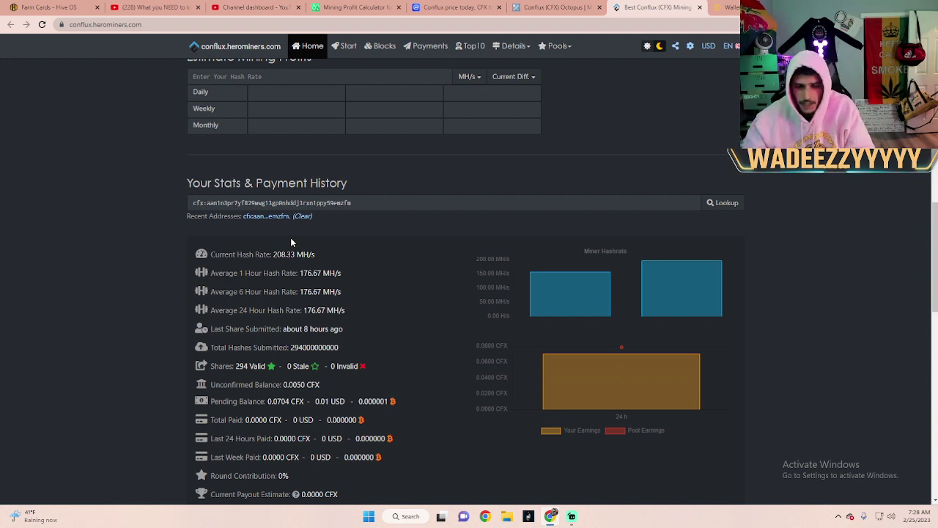
{"action": "scroll", "coordinate": [439, 442], "scroll_direction": "down", "scroll_amount": 1}
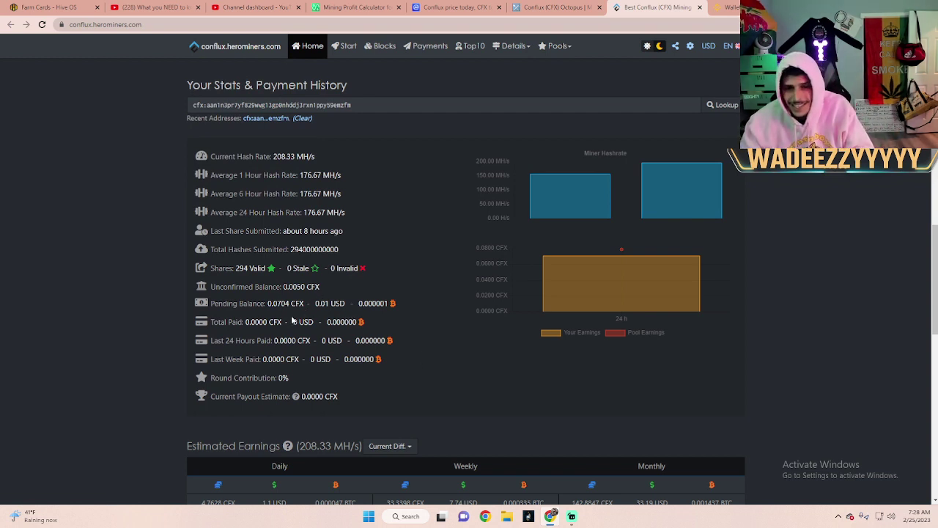
{"action": "scroll", "coordinate": [467, 358], "scroll_direction": "down", "scroll_amount": 2}
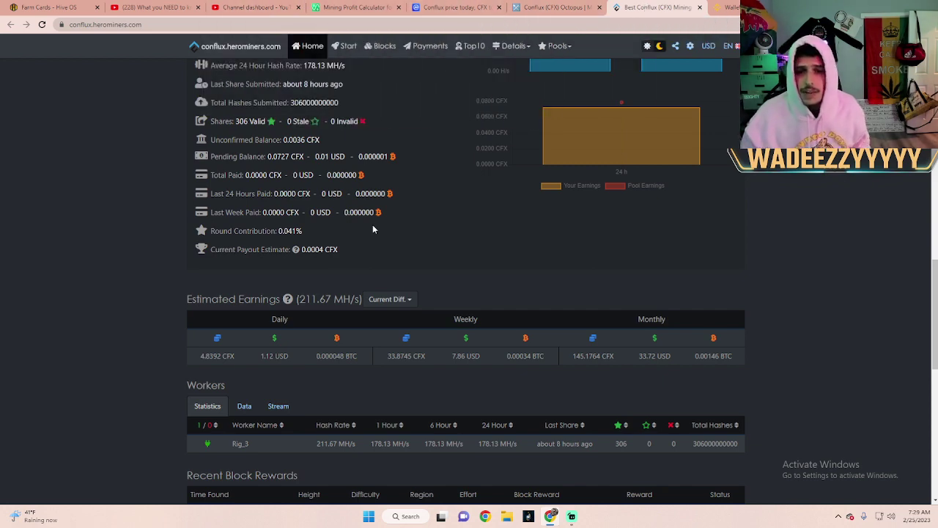
{"action": "scroll", "coordinate": [372, 229], "scroll_direction": "down", "scroll_amount": 1}
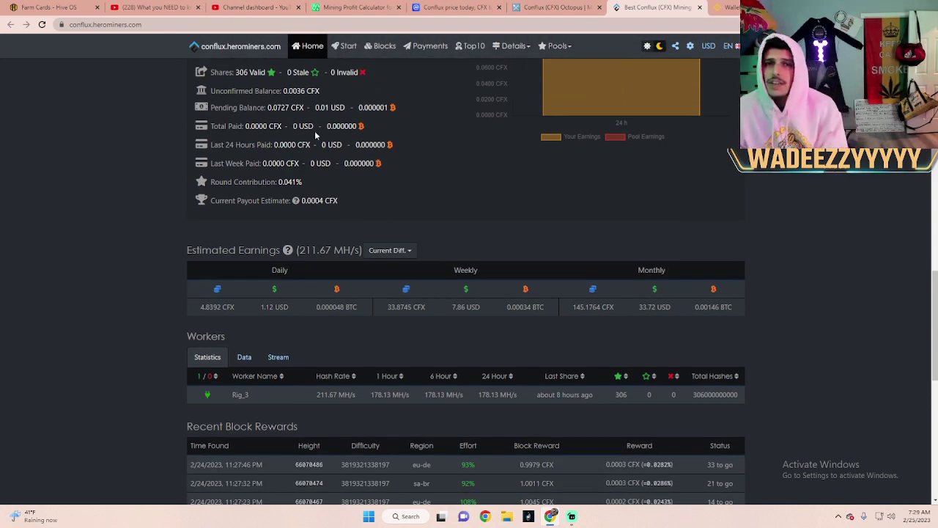
{"action": "key", "text": "ctrl+1"}
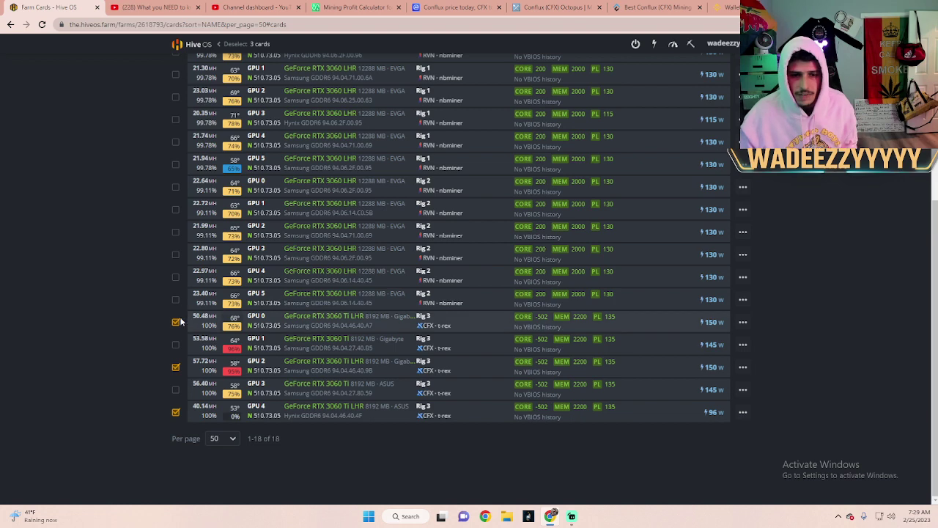
Step: Uncheck Rig 3's GPU 0, GPU 2 and GPU 4
{"action": "left_click", "coordinate": [176, 322]}
{"action": "left_click", "coordinate": [176, 366]}
{"action": "left_click", "coordinate": [176, 412]}
{"action": "scroll", "coordinate": [126, 386], "scroll_direction": "up", "scroll_amount": 4}
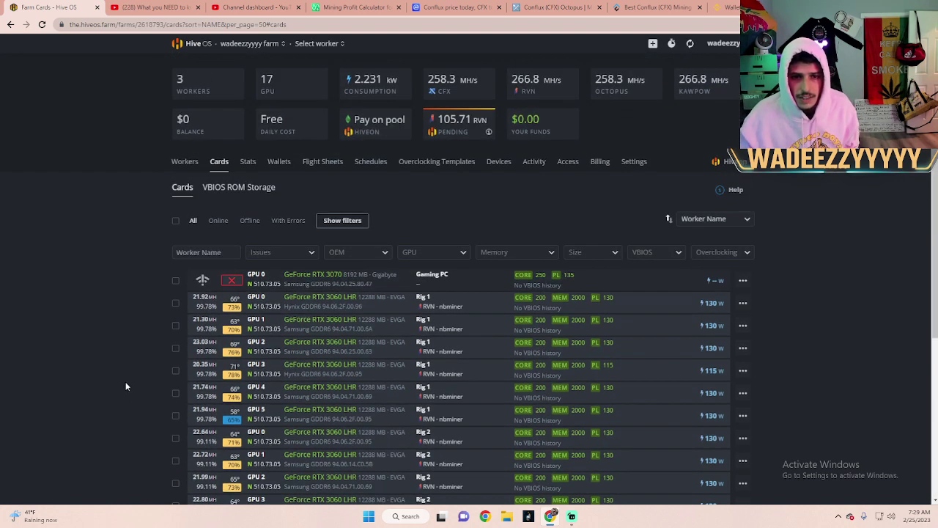
Step: View the Workers list, glance over the Cards table, and go back to Workers
{"action": "left_click", "coordinate": [184, 161]}
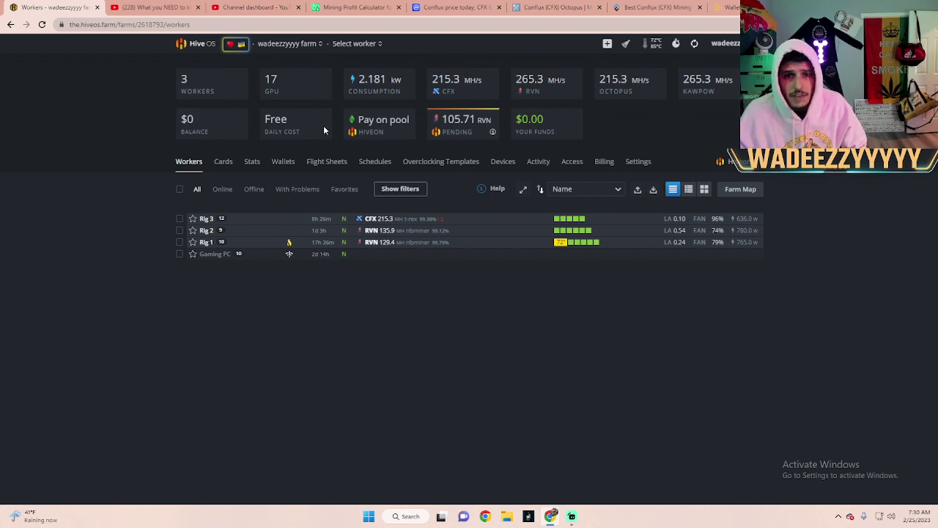
{"action": "left_click", "coordinate": [224, 163]}
{"action": "scroll", "coordinate": [256, 381], "scroll_direction": "down", "scroll_amount": 3}
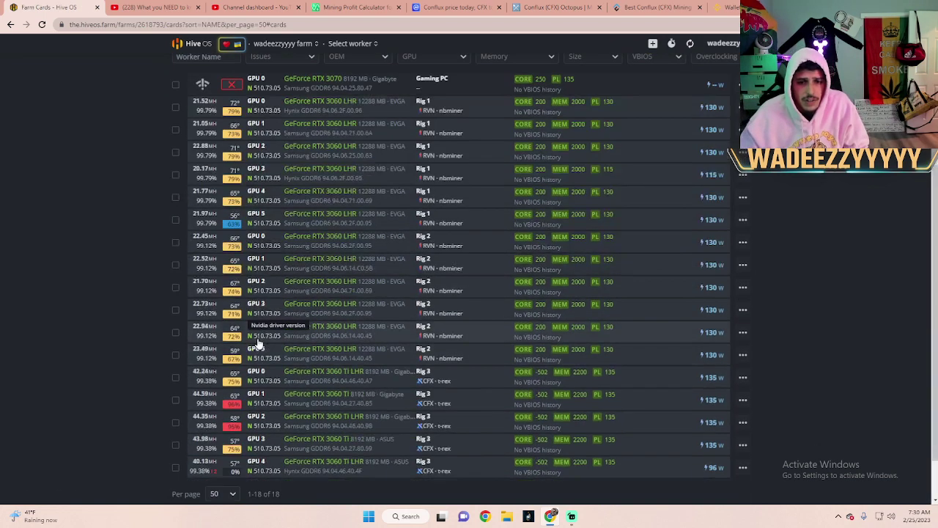
{"action": "scroll", "coordinate": [258, 344], "scroll_direction": "down", "scroll_amount": 1}
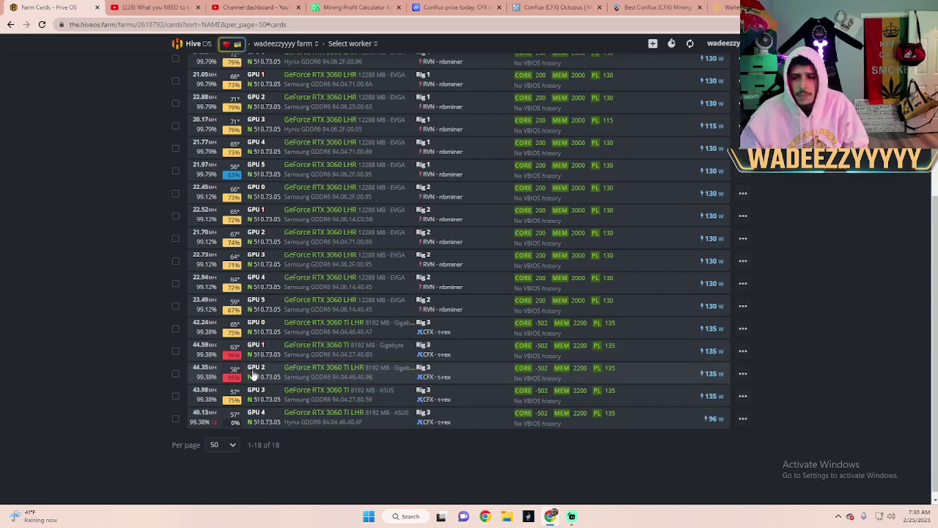
{"action": "scroll", "coordinate": [253, 374], "scroll_direction": "up", "scroll_amount": 3}
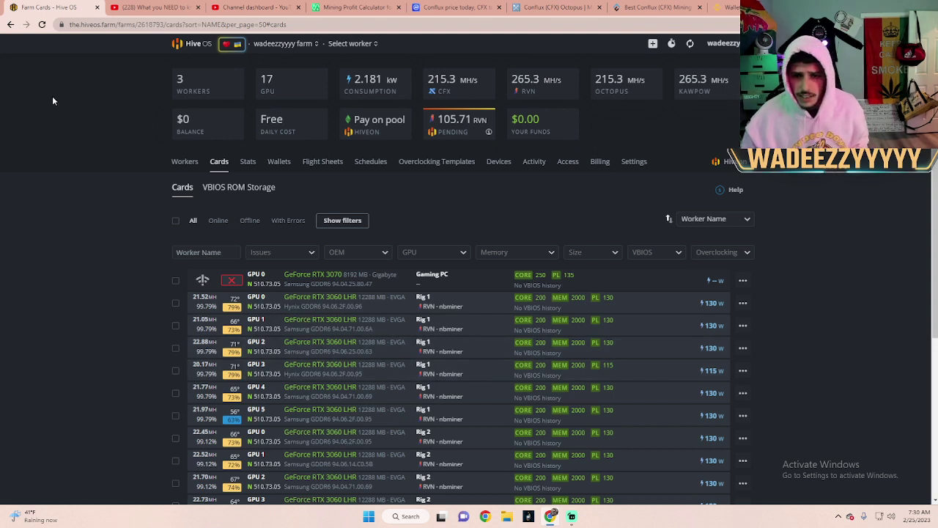
{"action": "left_click", "coordinate": [193, 168]}
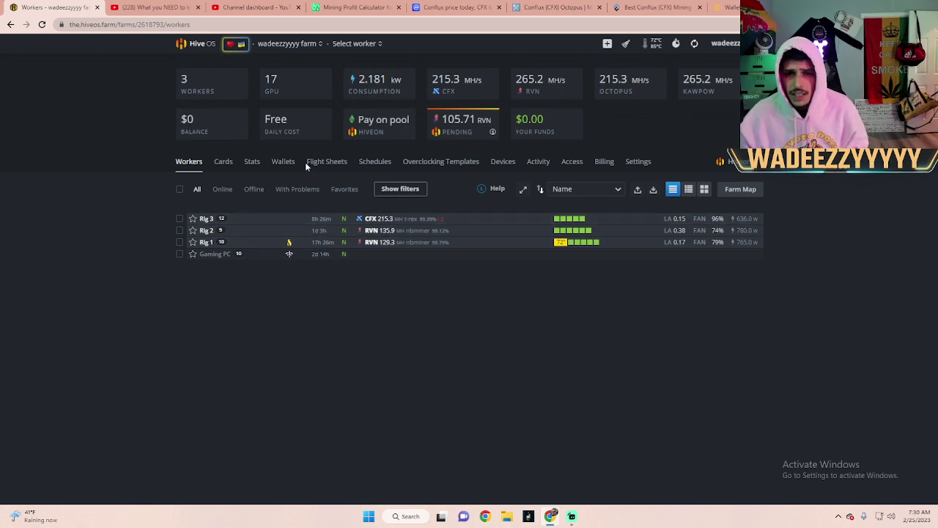
Step: Open Flight Sheets, expand the CFX herominers sheet, and start editing it
{"action": "left_click", "coordinate": [327, 162]}
{"action": "scroll", "coordinate": [327, 293], "scroll_direction": "down", "scroll_amount": 3}
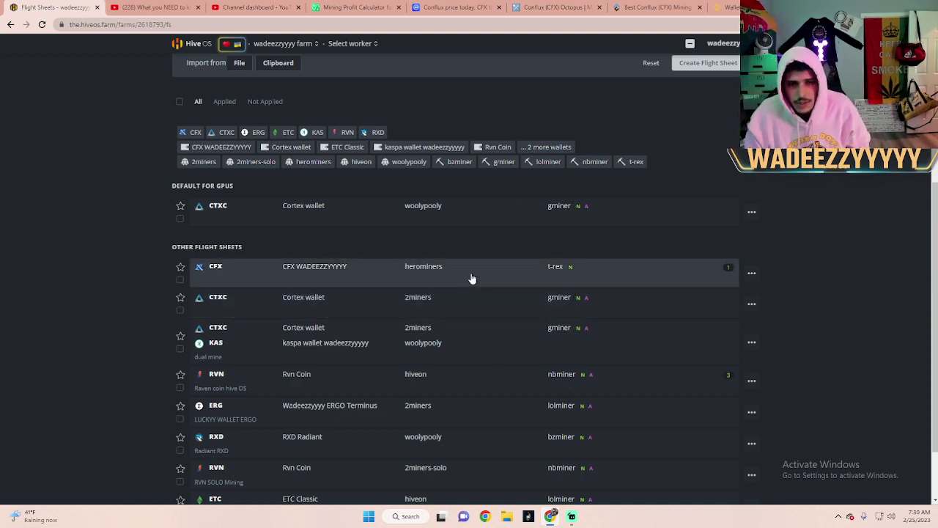
{"action": "scroll", "coordinate": [302, 270], "scroll_direction": "down", "scroll_amount": 2}
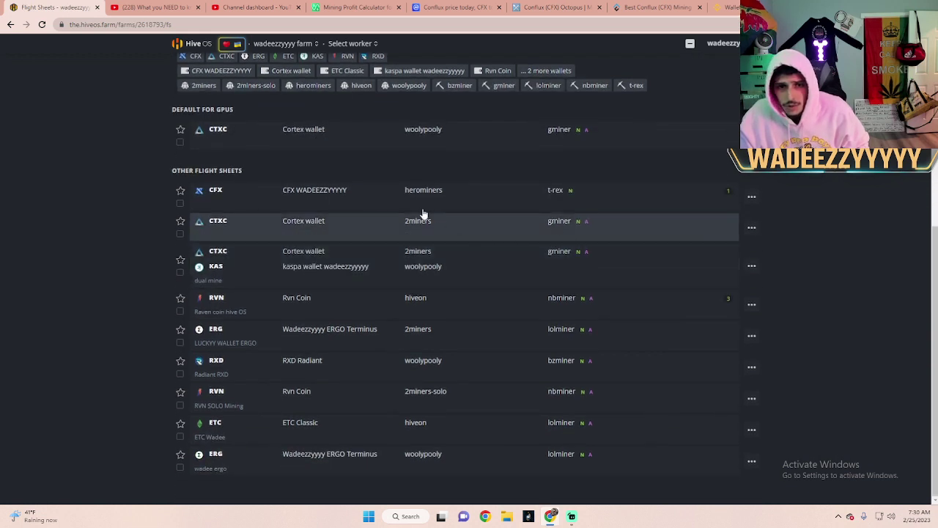
{"action": "left_click", "coordinate": [392, 202]}
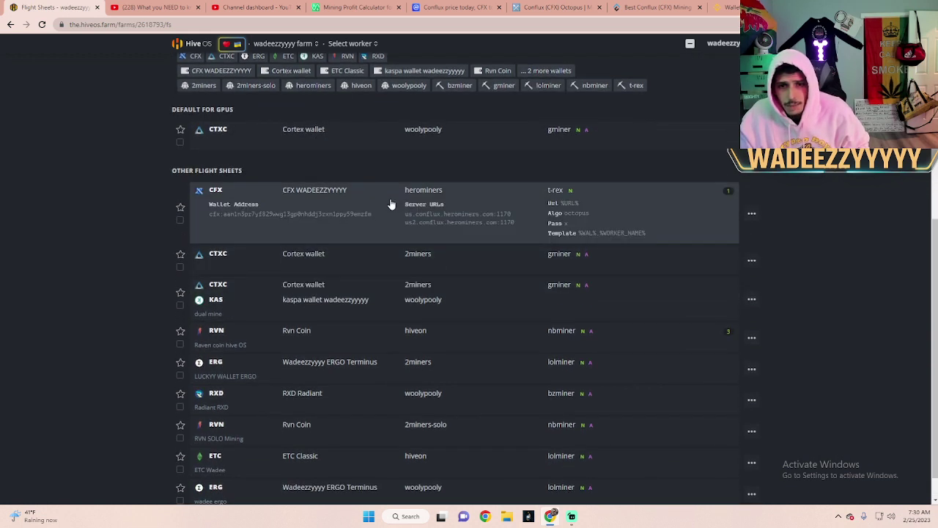
{"action": "left_click", "coordinate": [752, 214]}
{"action": "left_click", "coordinate": [721, 230]}
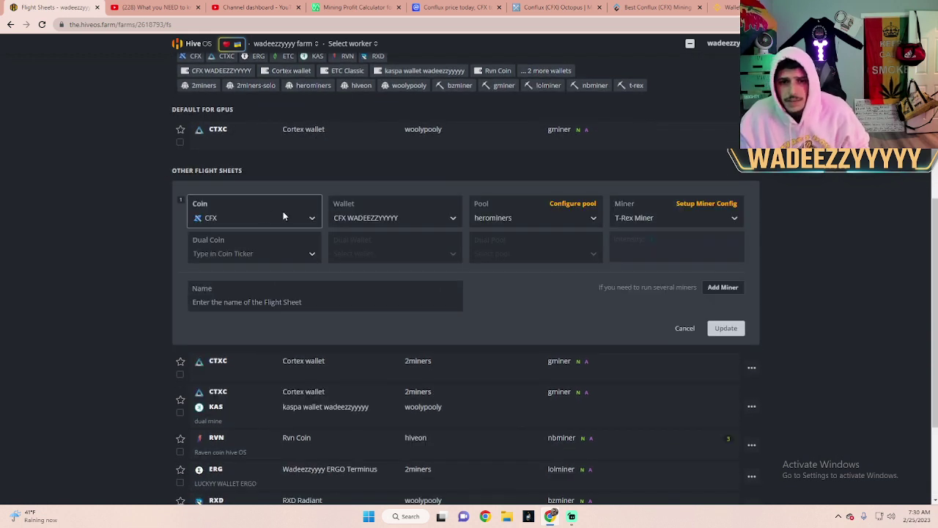
Step: Check the sheet's Coin and Wallet choices, then cancel without saving changes
{"action": "left_click", "coordinate": [264, 211]}
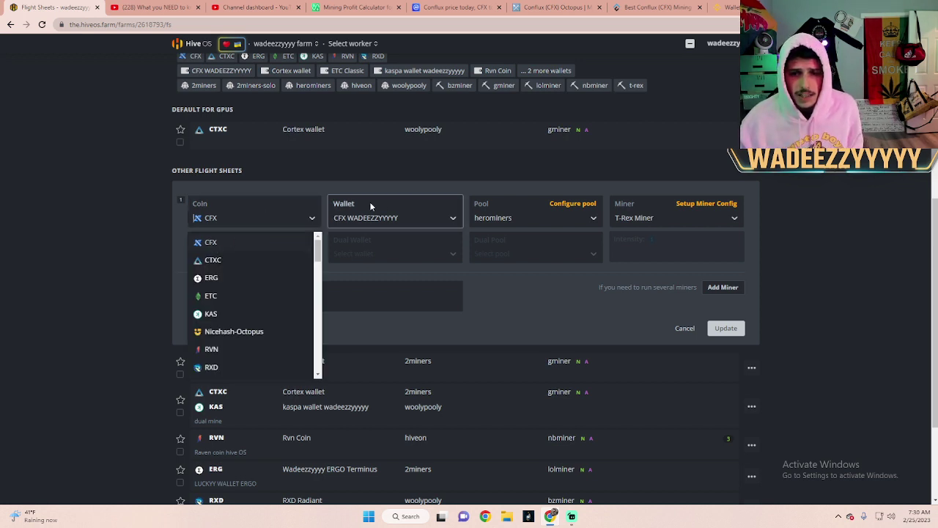
{"action": "left_click", "coordinate": [400, 219]}
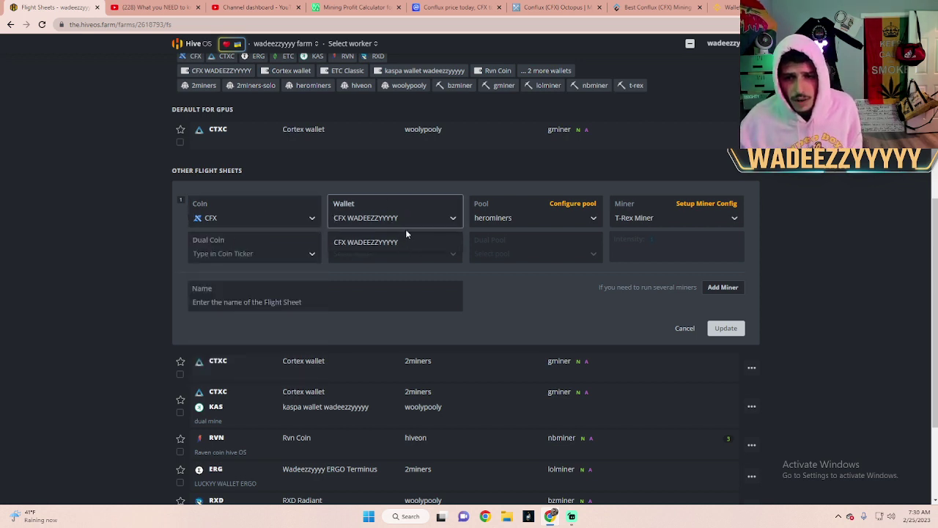
{"action": "left_click", "coordinate": [408, 218]}
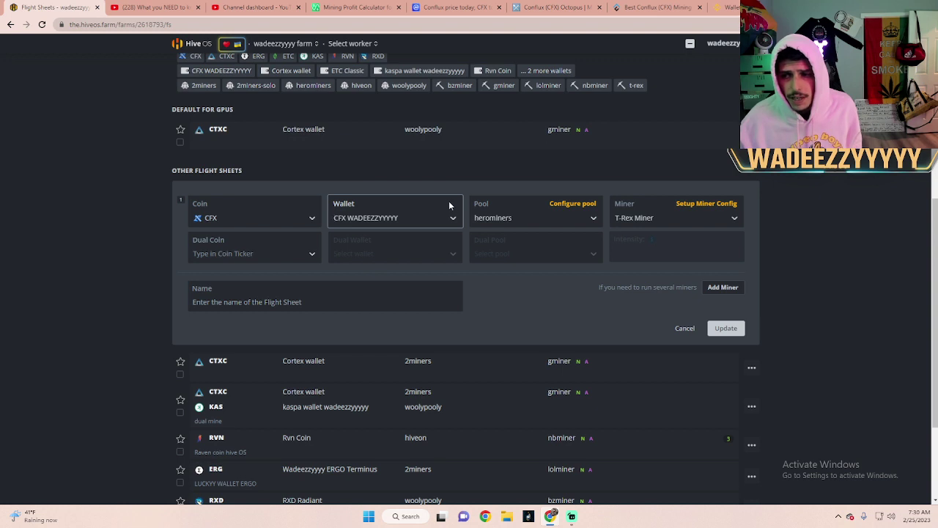
{"action": "left_click", "coordinate": [441, 212]}
{"action": "left_click", "coordinate": [408, 260]}
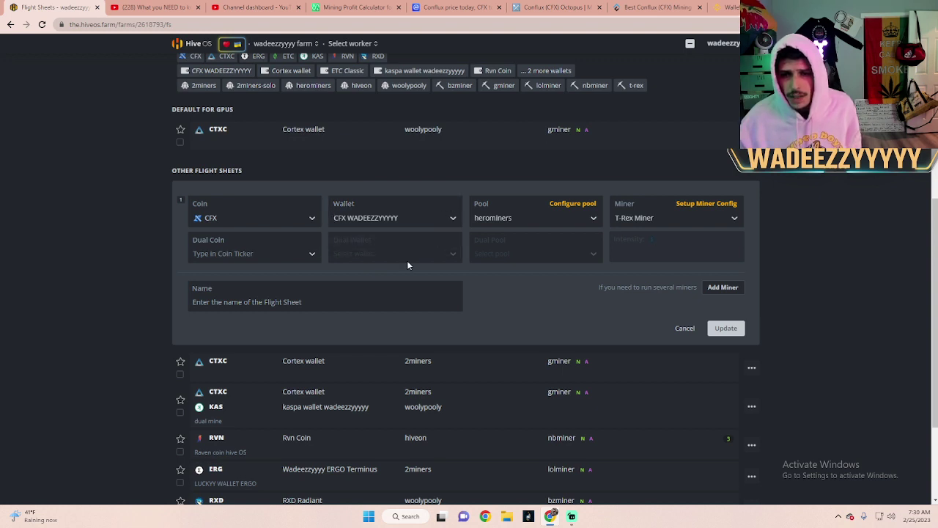
{"action": "left_click", "coordinate": [439, 219]}
{"action": "left_click", "coordinate": [439, 216]}
{"action": "left_click", "coordinate": [440, 217]}
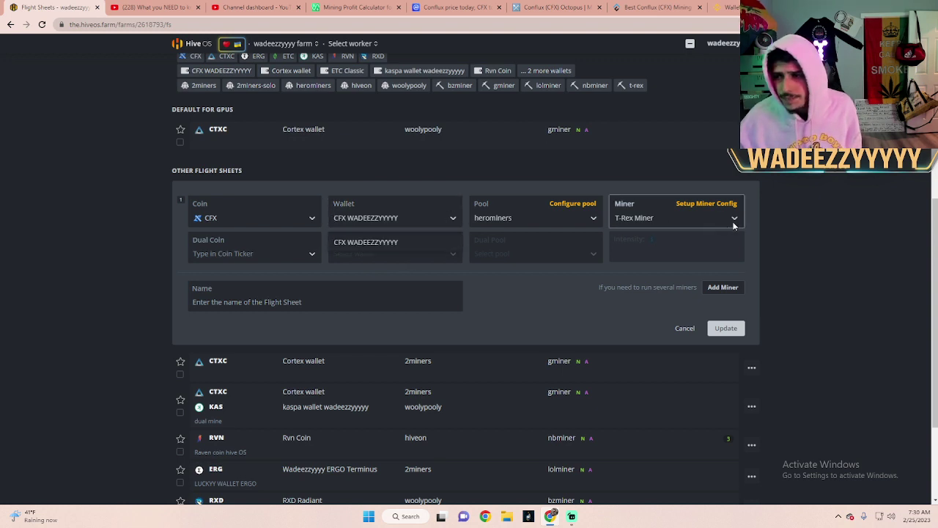
{"action": "left_click", "coordinate": [447, 216]}
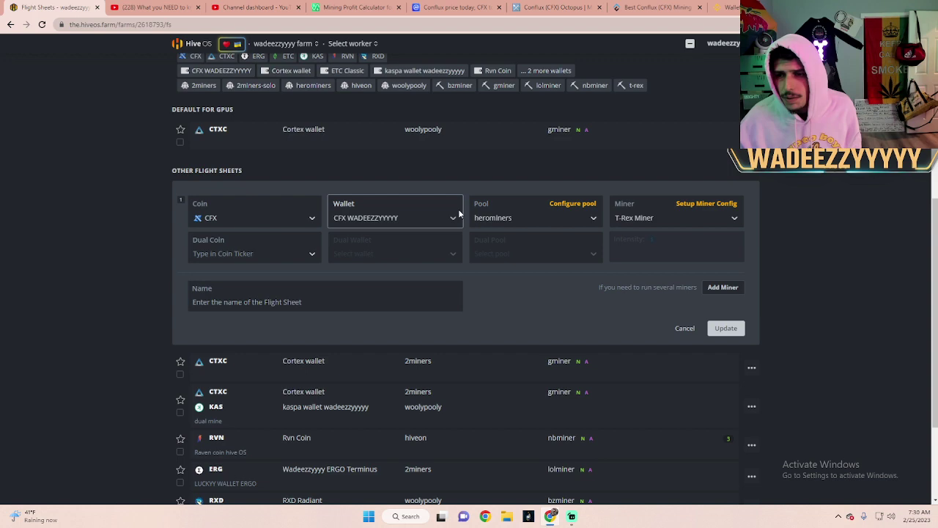
{"action": "left_click", "coordinate": [686, 329]}
{"action": "scroll", "coordinate": [303, 234], "scroll_direction": "up", "scroll_amount": 4}
Step: Set CFX as the coin for a new flight sheet
{"action": "scroll", "coordinate": [271, 231], "scroll_direction": "up", "scroll_amount": 1}
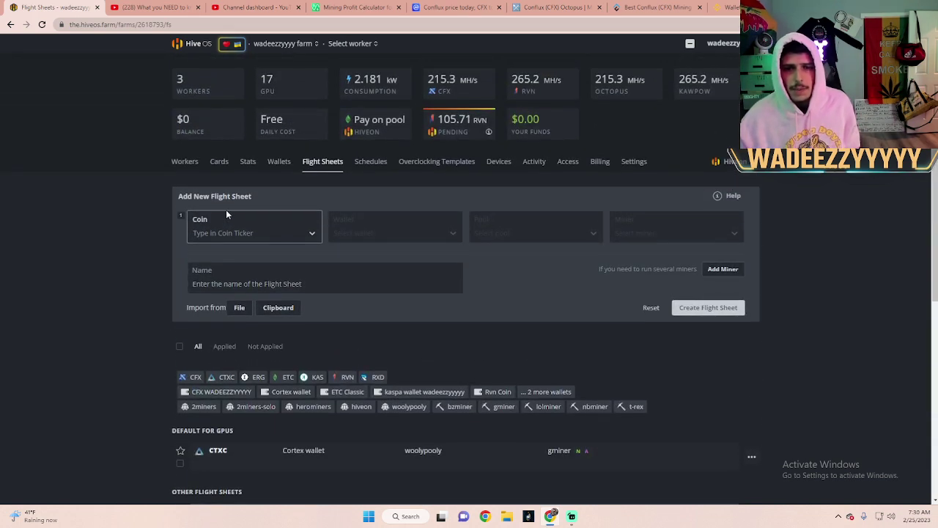
{"action": "left_click", "coordinate": [224, 224]}
{"action": "left_click", "coordinate": [223, 258]}
{"action": "left_click", "coordinate": [384, 232]}
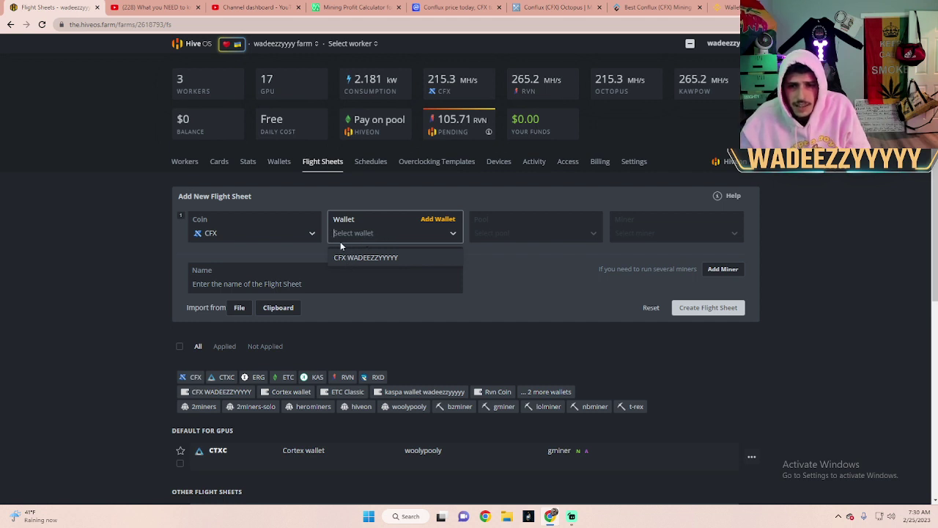
{"action": "left_click", "coordinate": [231, 234]}
{"action": "scroll", "coordinate": [220, 308], "scroll_direction": "down", "scroll_amount": 5}
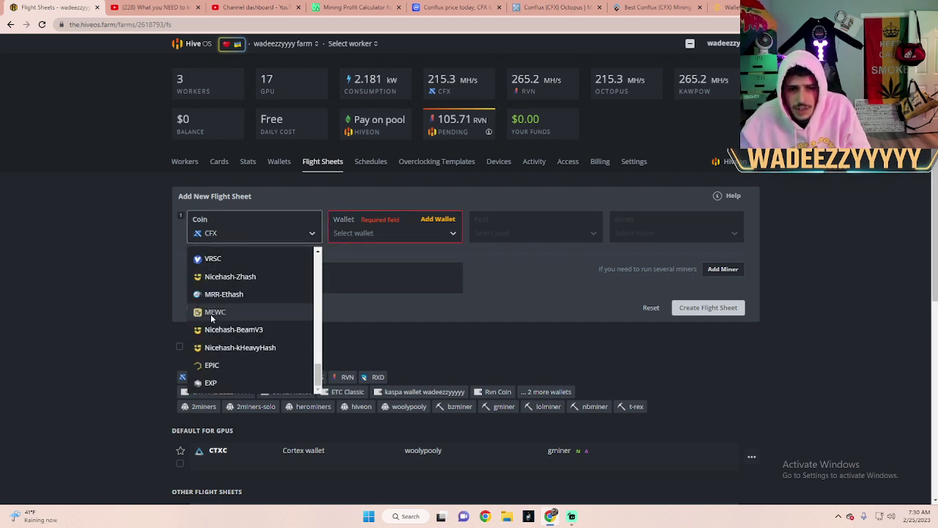
{"action": "scroll", "coordinate": [211, 317], "scroll_direction": "up", "scroll_amount": 10}
{"action": "left_click", "coordinate": [222, 266]}
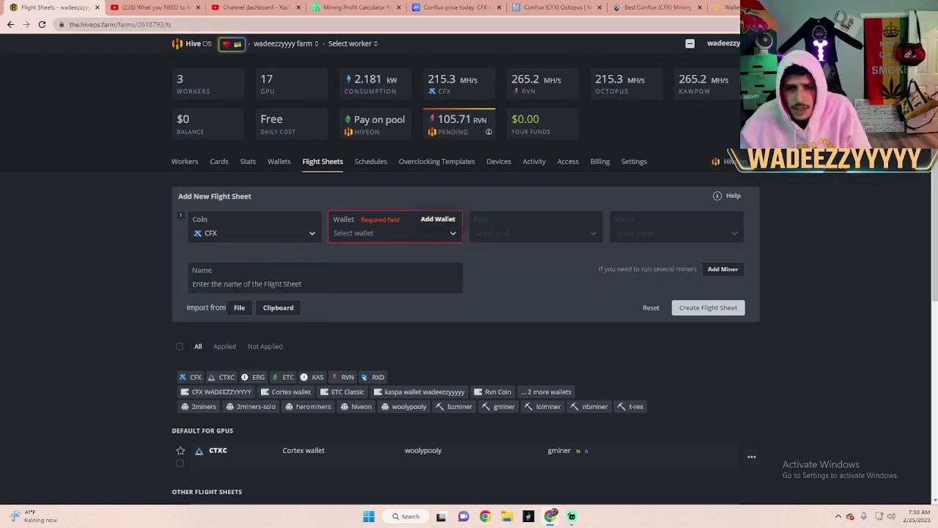
Step: Add a new CFX wallet with the Fluent Wallet address pasted and name 'wad' typed
{"action": "left_click", "coordinate": [444, 219]}
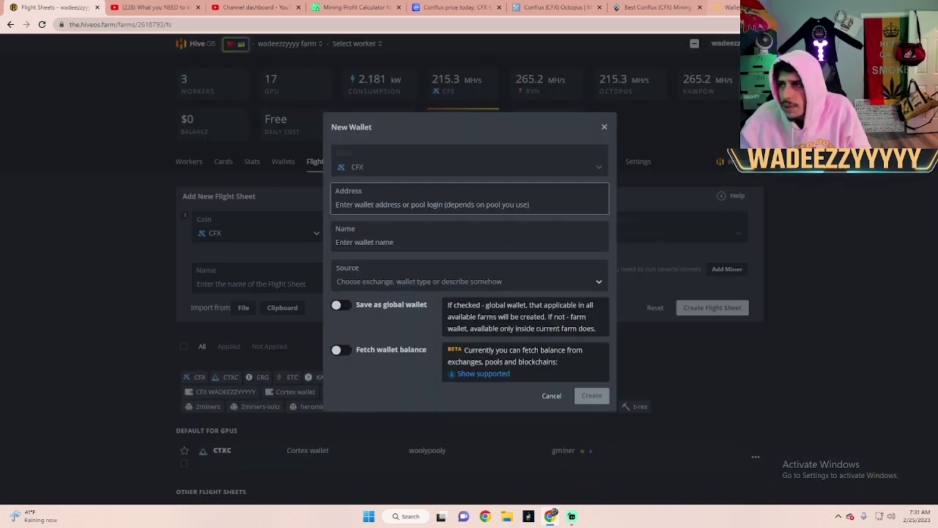
{"action": "left_click", "coordinate": [820, 24]}
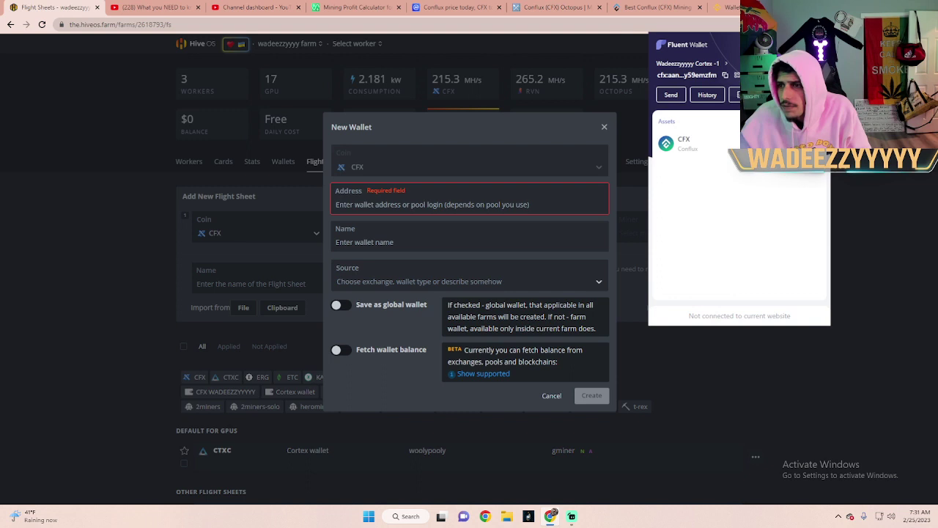
{"action": "left_click", "coordinate": [727, 76]}
{"action": "left_click", "coordinate": [467, 205]}
{"action": "right_click", "coordinate": [464, 204]}
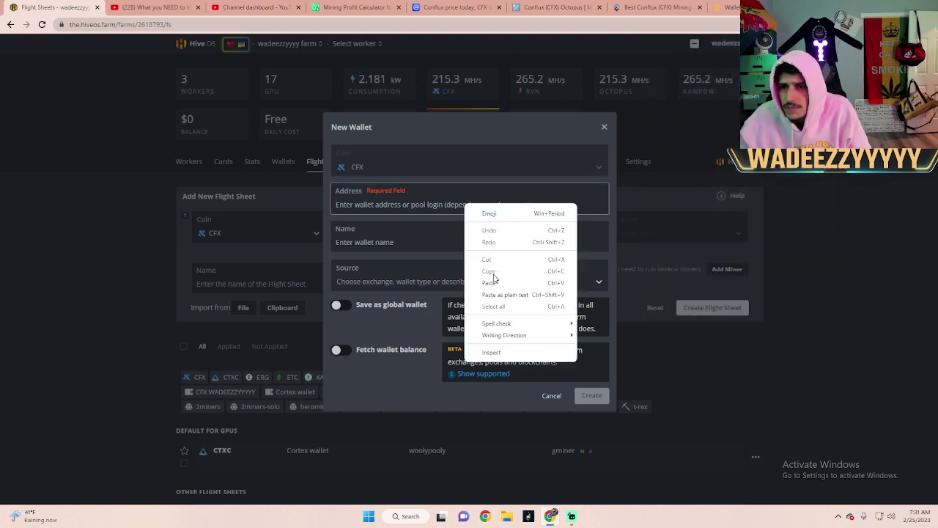
{"action": "left_click", "coordinate": [490, 283]}
{"action": "left_click", "coordinate": [380, 241]}
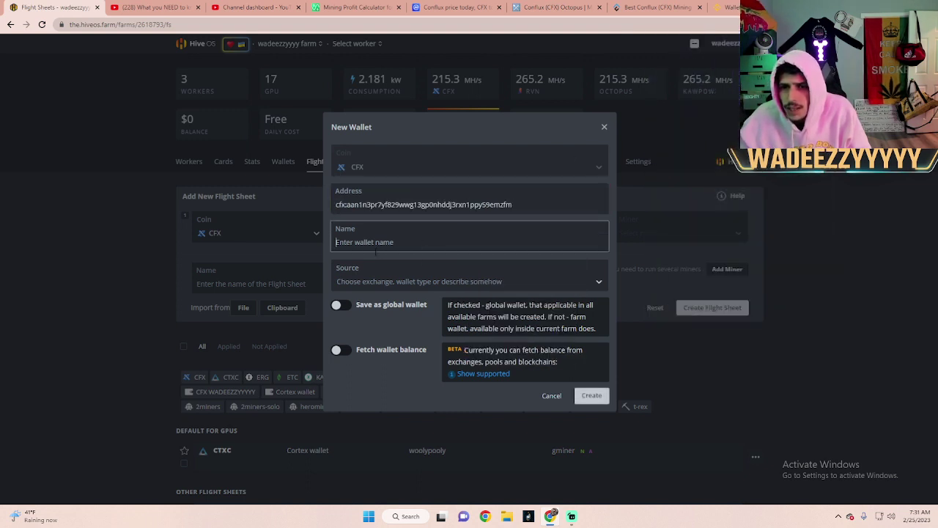
{"action": "type", "text": "wadeezzyyyy"}
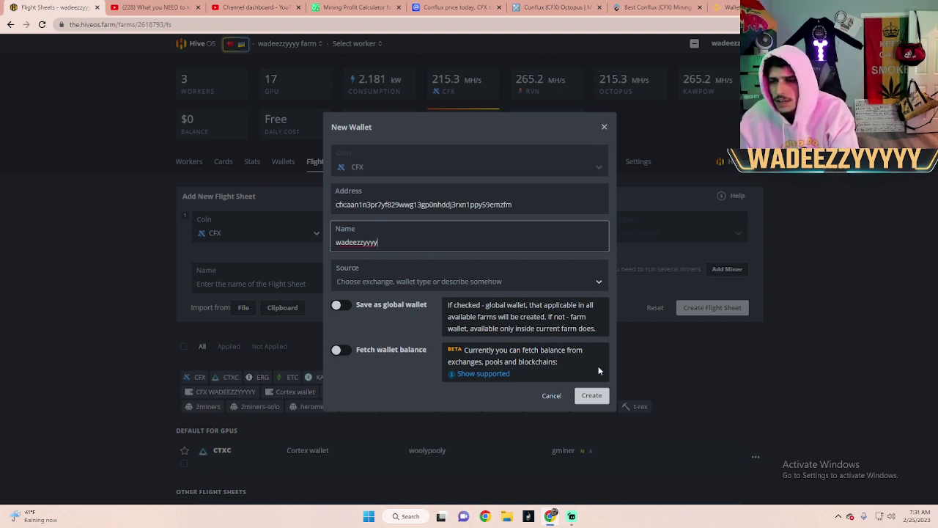
Step: Dismiss the wallet form, select the CFX wallet, and open the pool list
{"action": "left_click", "coordinate": [605, 129]}
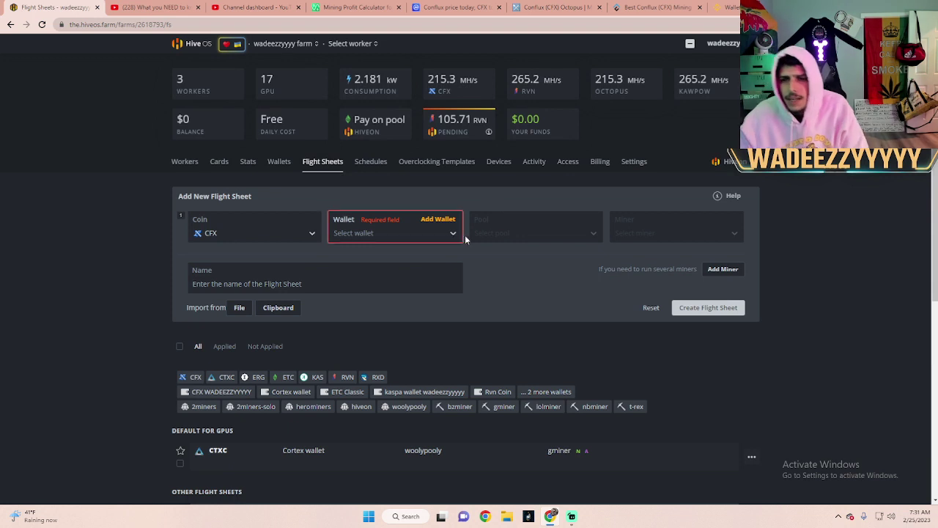
{"action": "left_click", "coordinate": [443, 233]}
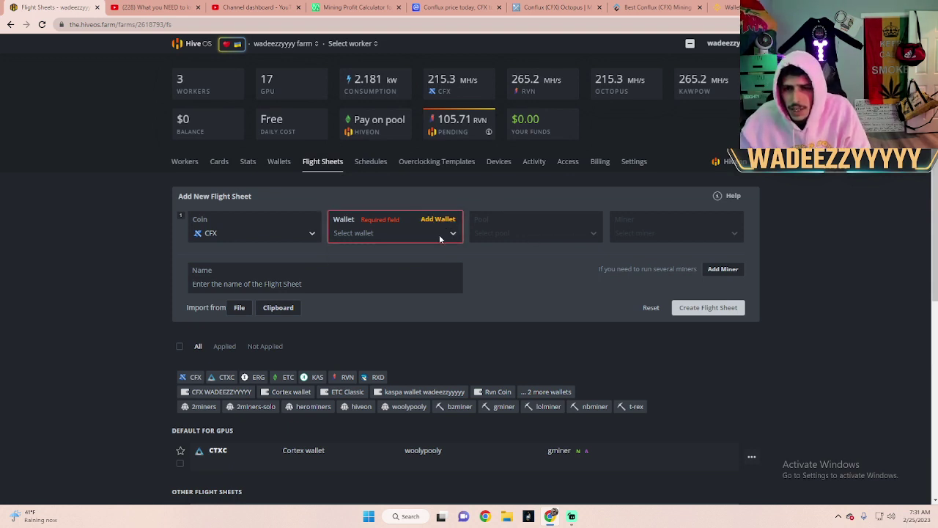
{"action": "left_click", "coordinate": [393, 257]}
{"action": "left_click", "coordinate": [551, 229]}
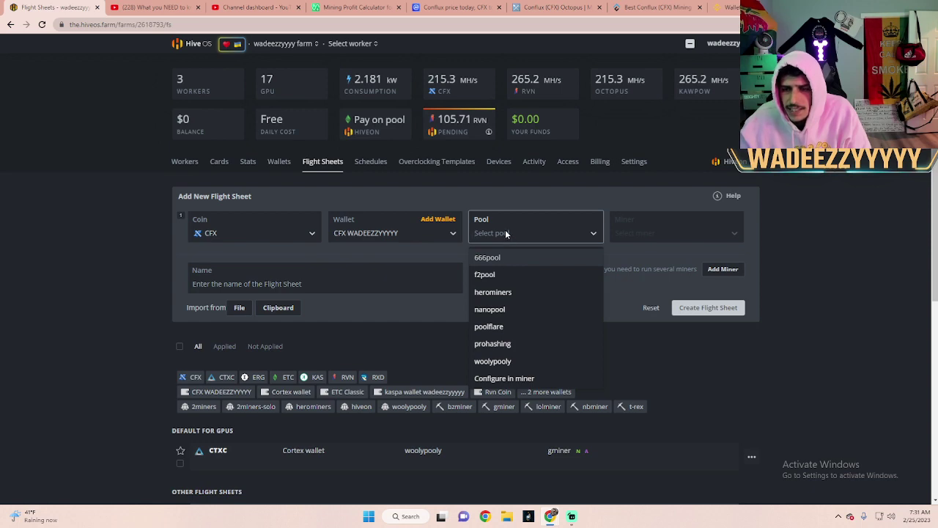
{"action": "scroll", "coordinate": [505, 290], "scroll_direction": "down", "scroll_amount": 3}
{"action": "scroll", "coordinate": [506, 297], "scroll_direction": "up", "scroll_amount": 3}
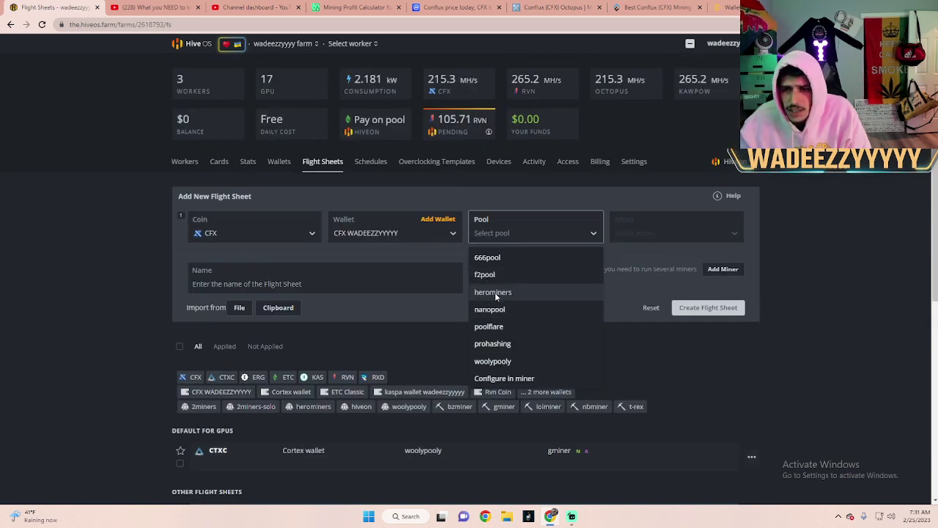
Step: Pick herominers and tick its USA (West) and USA (East) servers, leaving NiceHash unticked
{"action": "left_click", "coordinate": [496, 293]}
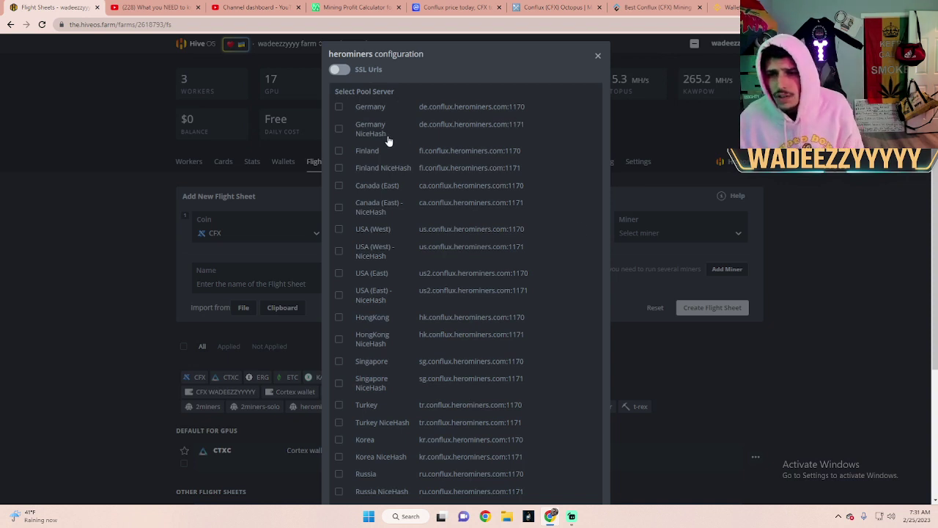
{"action": "scroll", "coordinate": [388, 140], "scroll_direction": "down", "scroll_amount": 2}
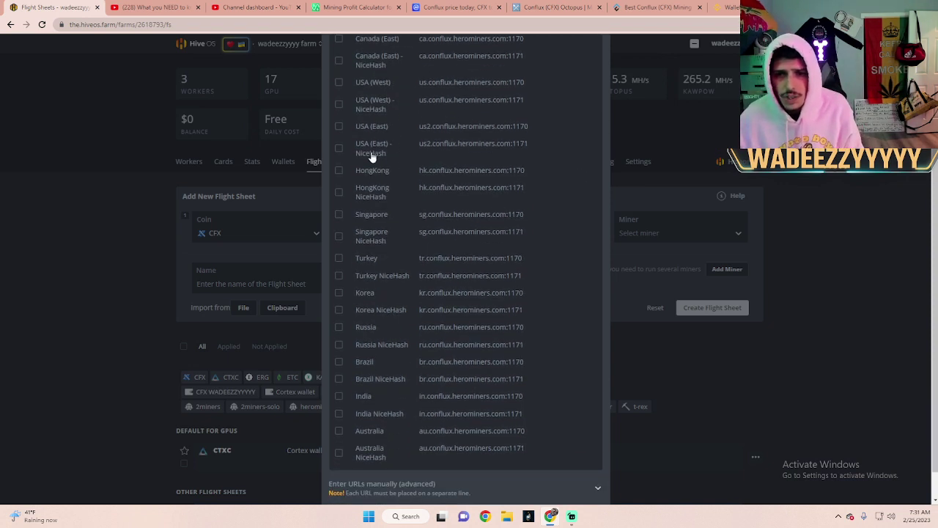
{"action": "left_click", "coordinate": [374, 151]}
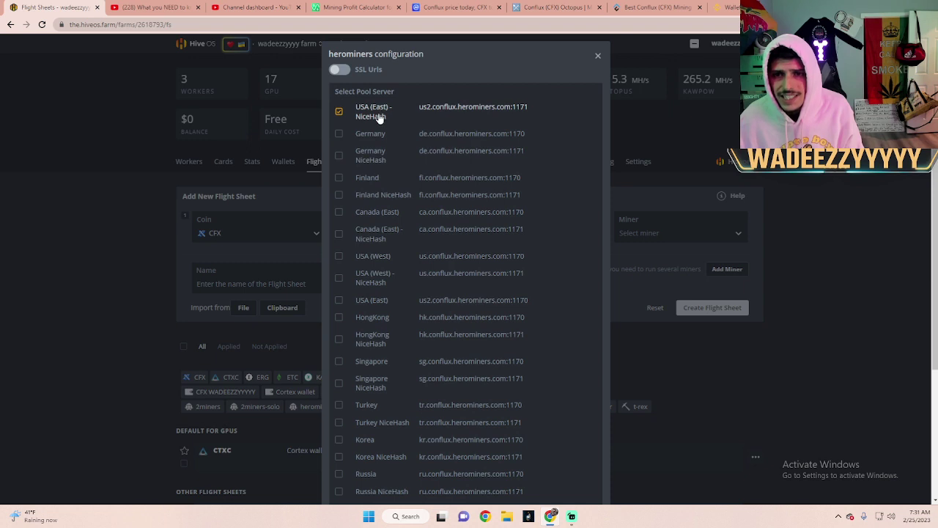
{"action": "left_click", "coordinate": [380, 119]}
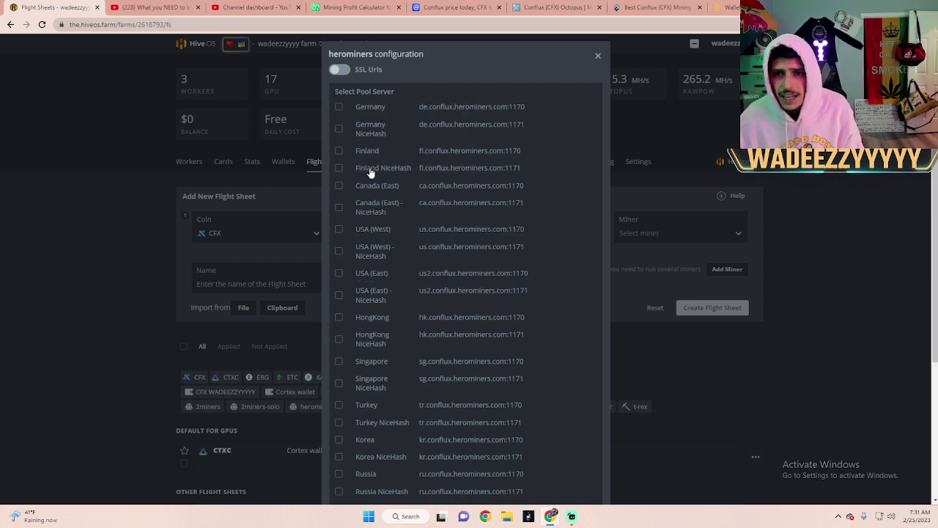
{"action": "left_click", "coordinate": [376, 230]}
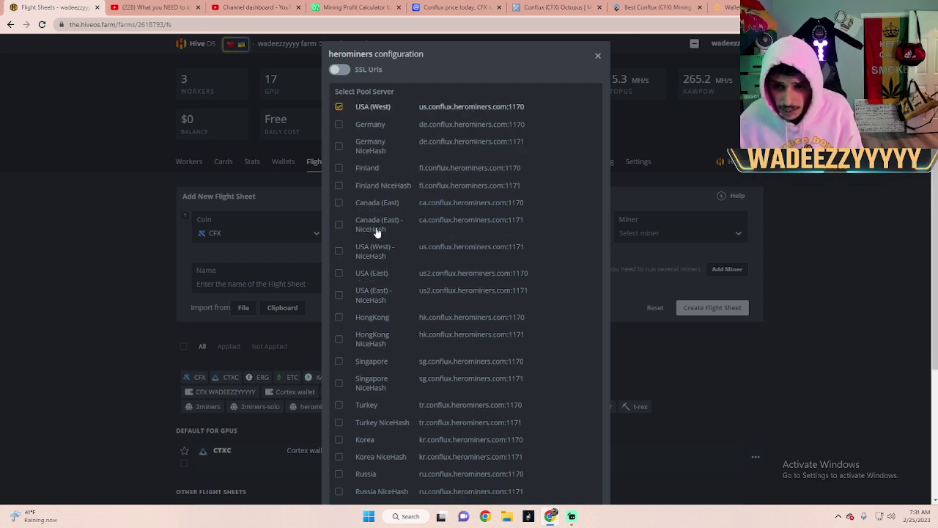
{"action": "left_click", "coordinate": [380, 274]}
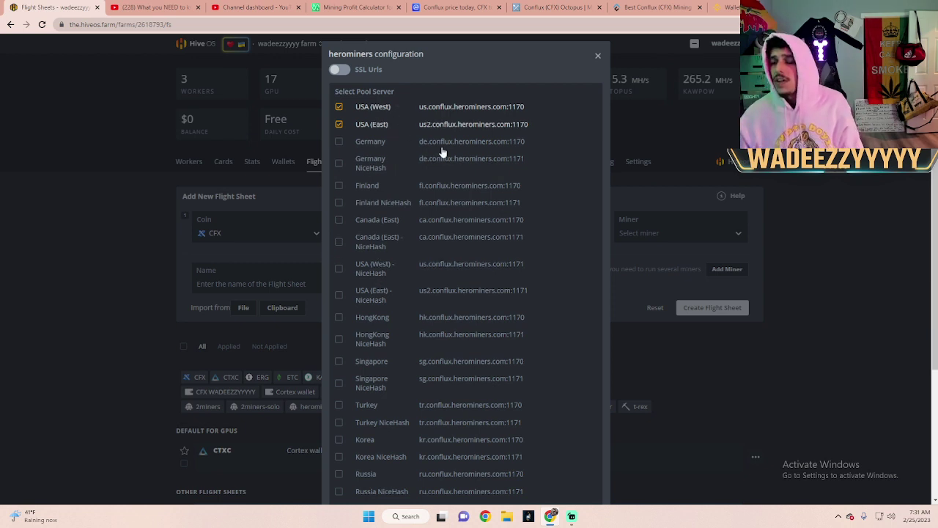
{"action": "scroll", "coordinate": [563, 206], "scroll_direction": "down", "scroll_amount": 2}
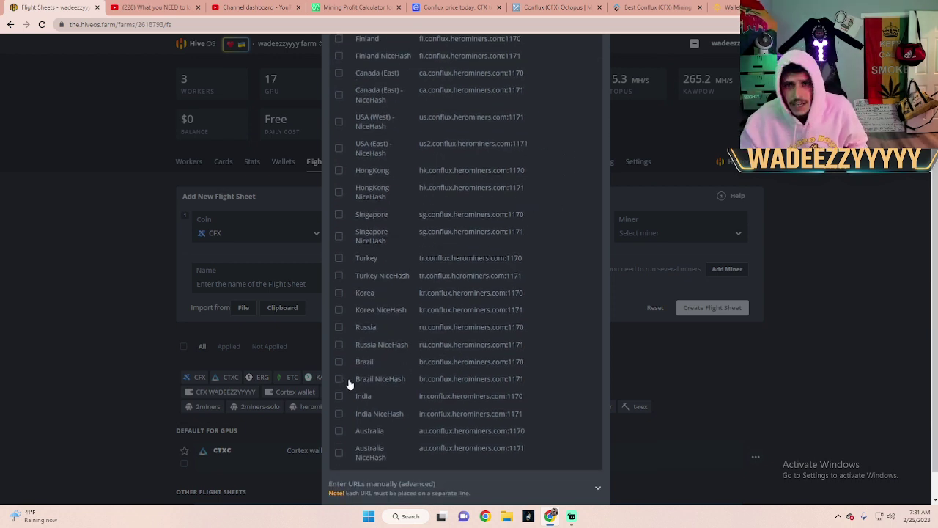
{"action": "scroll", "coordinate": [352, 387], "scroll_direction": "up", "scroll_amount": 2}
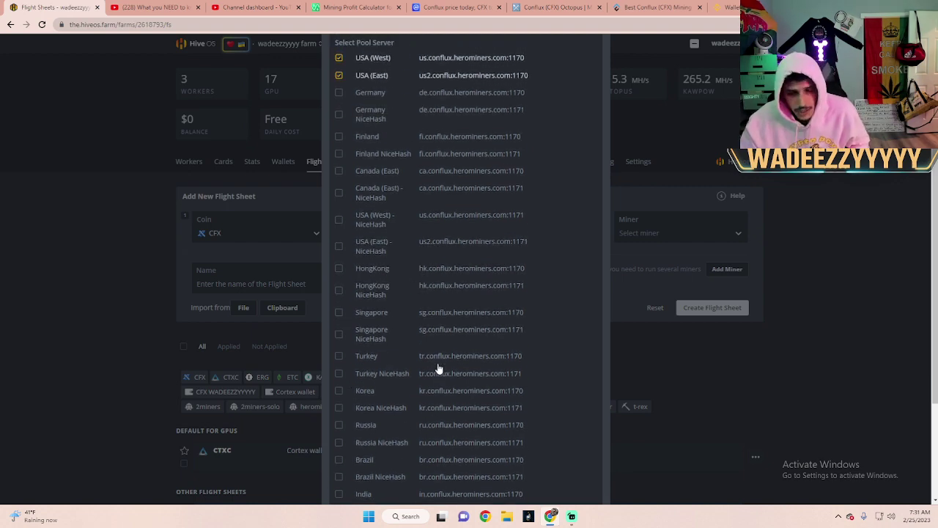
{"action": "scroll", "coordinate": [439, 369], "scroll_direction": "down", "scroll_amount": 2}
Step: Choose T-Rex Miner for the CFX flight sheet and return to the Workers list
{"action": "left_click", "coordinate": [547, 481]}
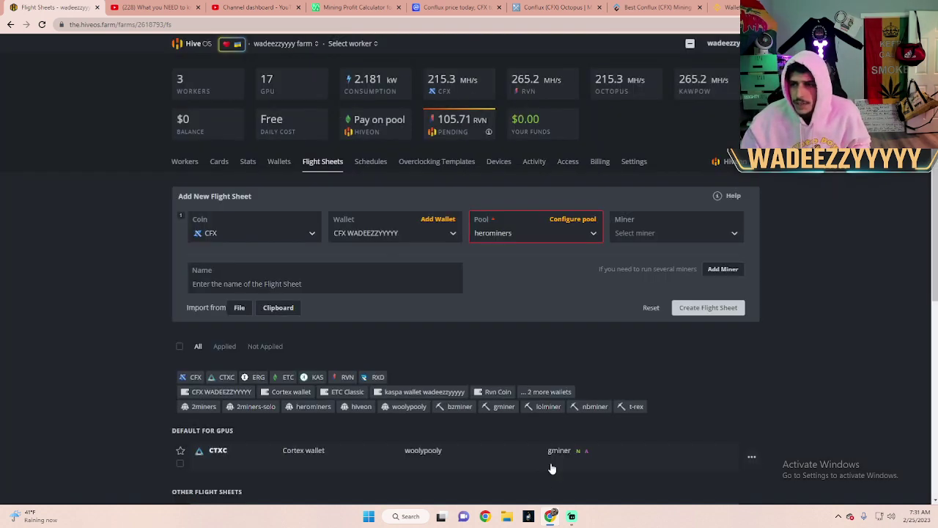
{"action": "left_click", "coordinate": [628, 229]}
{"action": "left_click", "coordinate": [656, 293]}
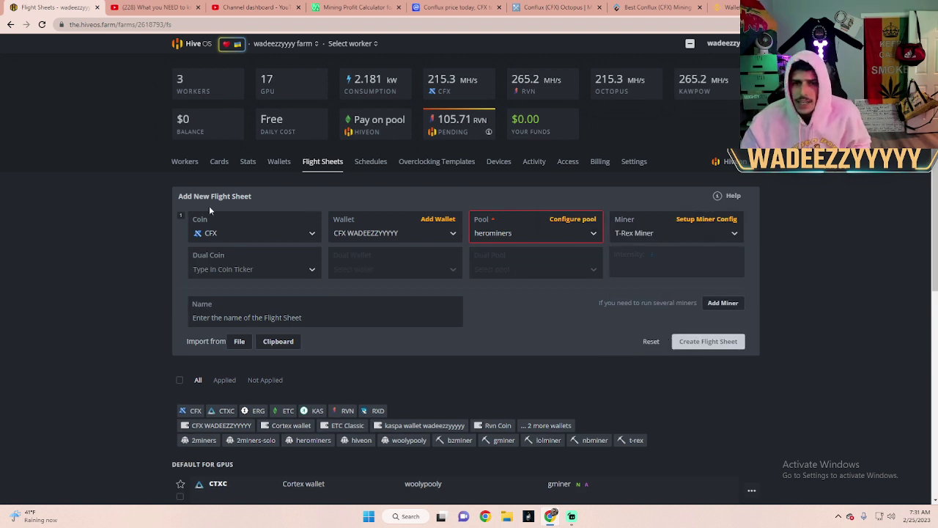
{"action": "scroll", "coordinate": [214, 358], "scroll_direction": "down", "scroll_amount": 3}
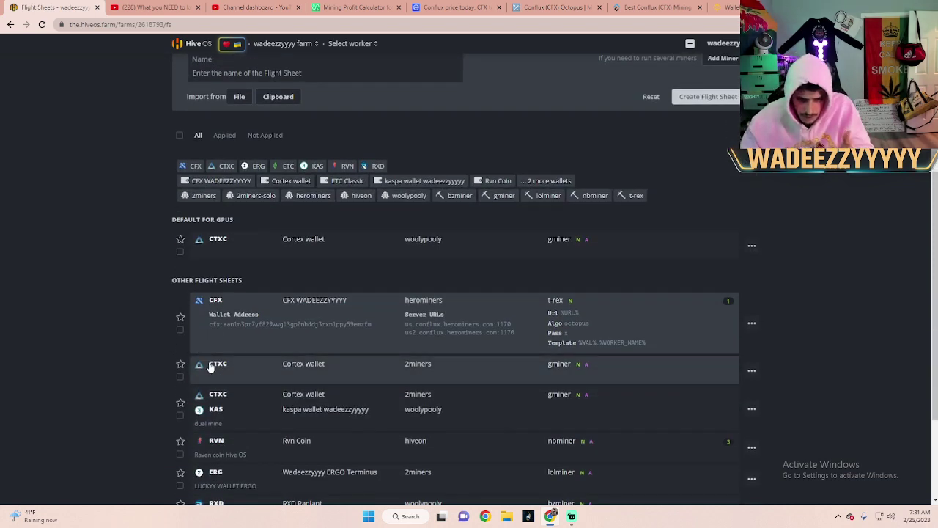
{"action": "scroll", "coordinate": [261, 434], "scroll_direction": "up", "scroll_amount": 3}
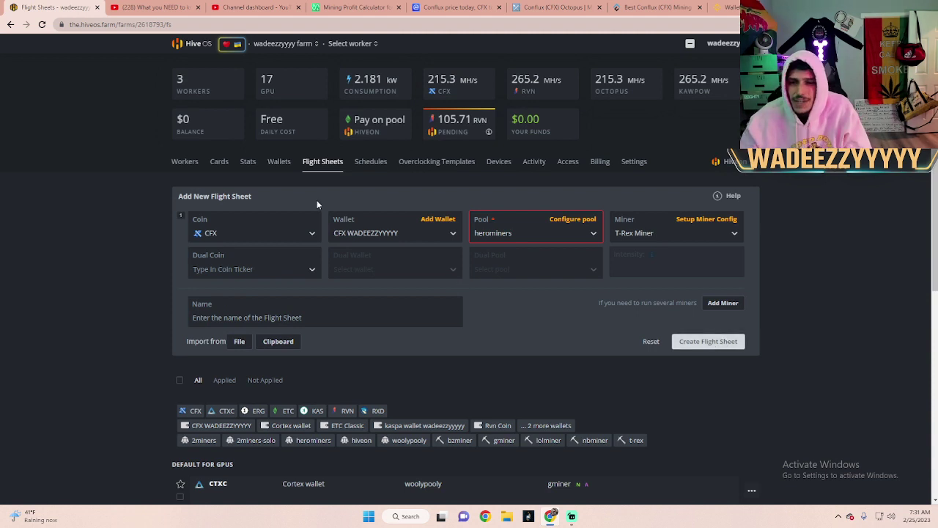
{"action": "left_click", "coordinate": [185, 161]}
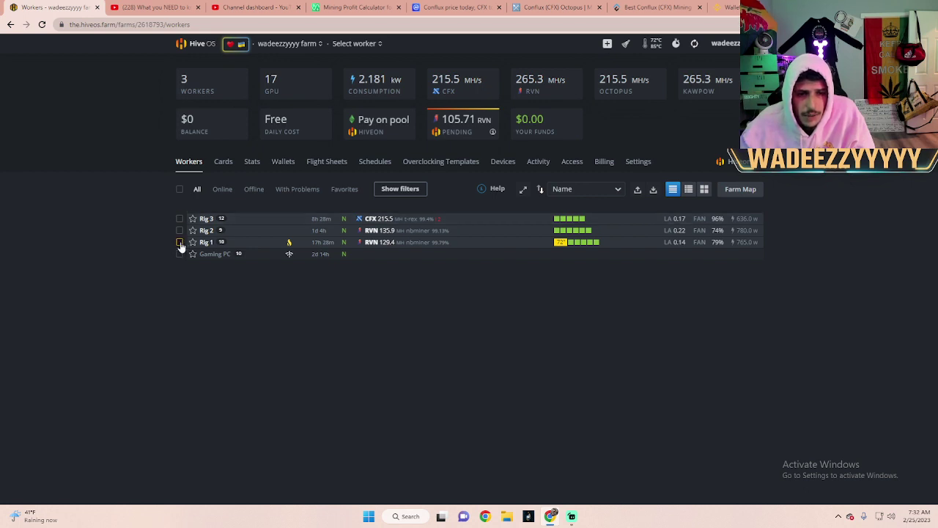
Step: Expand Rig 1 to see its clocks and nbminer details, then tick Rig 2
{"action": "left_click", "coordinate": [180, 243]}
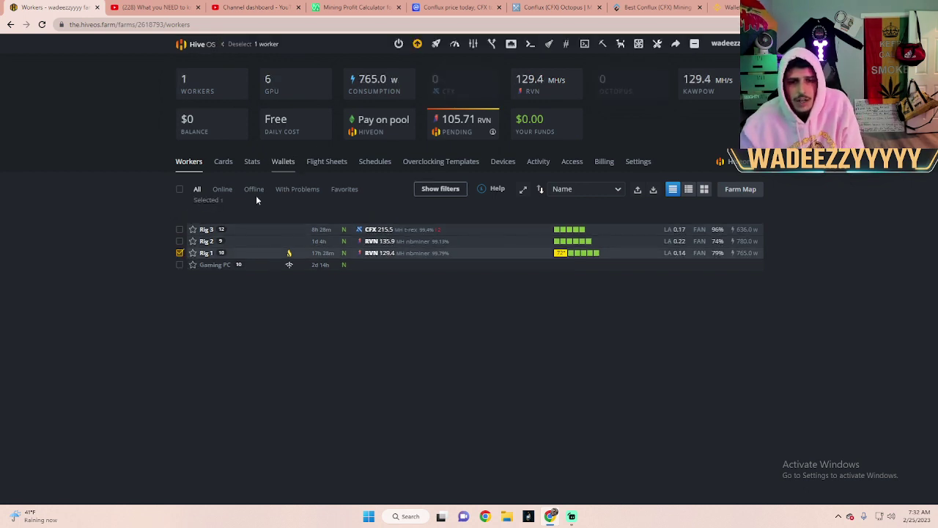
{"action": "left_click", "coordinate": [179, 253]}
{"action": "left_click", "coordinate": [180, 265]}
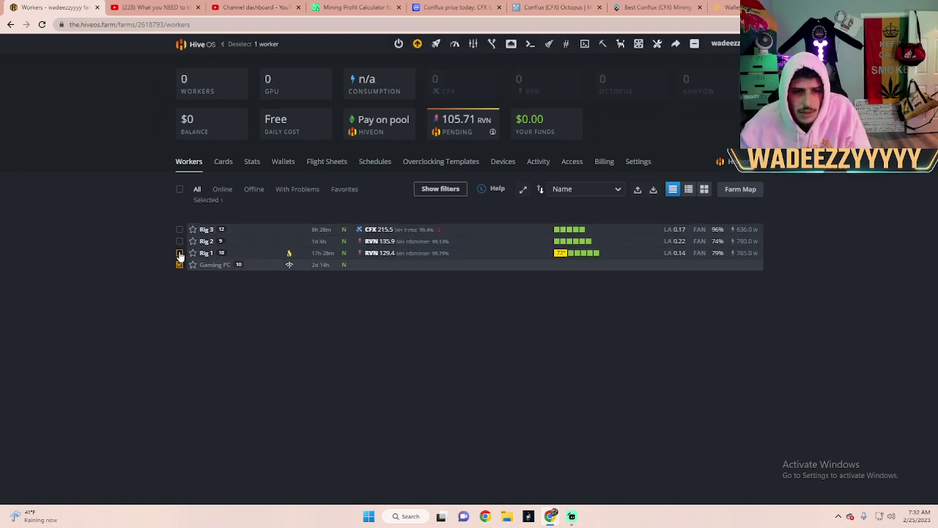
{"action": "left_click", "coordinate": [180, 264]}
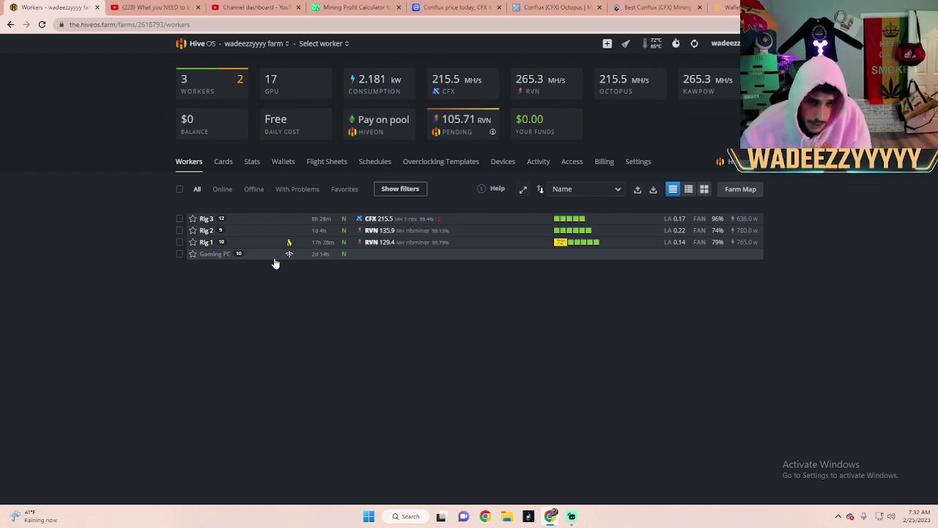
{"action": "left_click", "coordinate": [253, 245]}
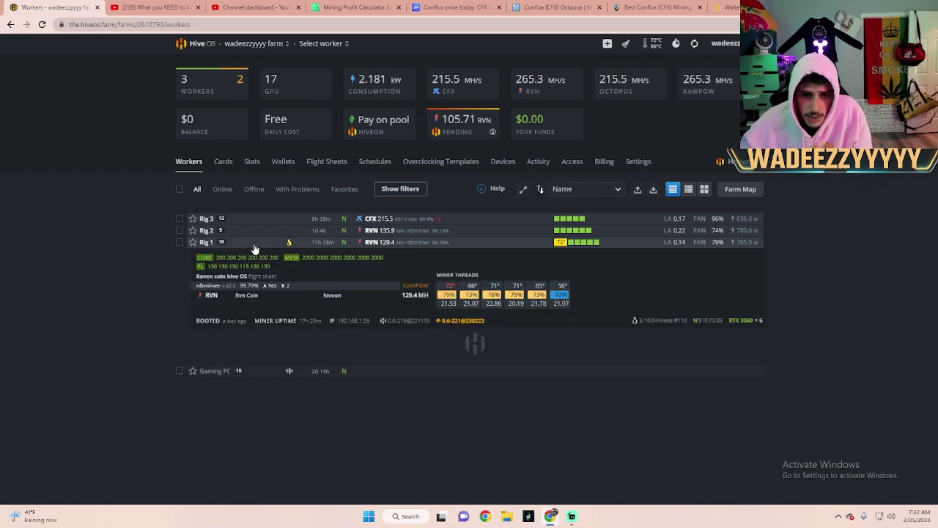
{"action": "left_click", "coordinate": [180, 231]}
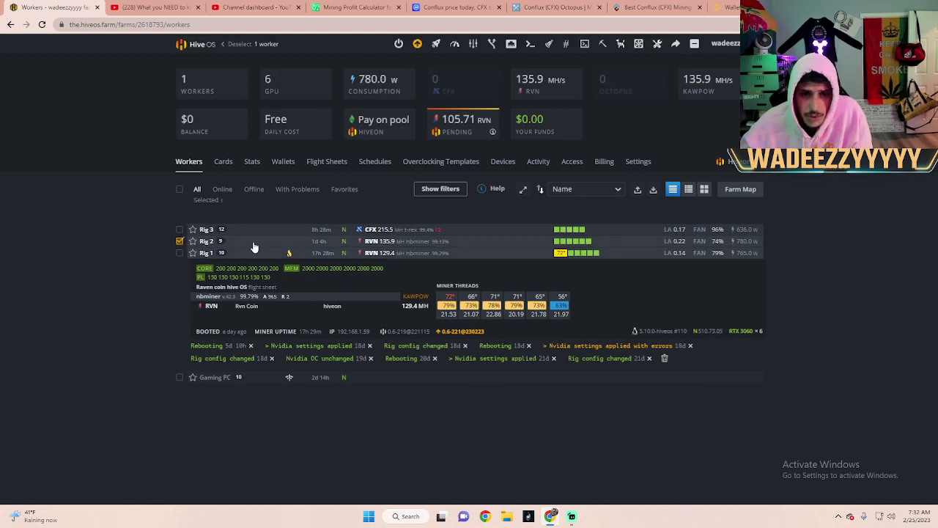
Step: Pick CFX HEROMINERS from Rig 2's flight sheet list and apply it
{"action": "left_click", "coordinate": [435, 45]}
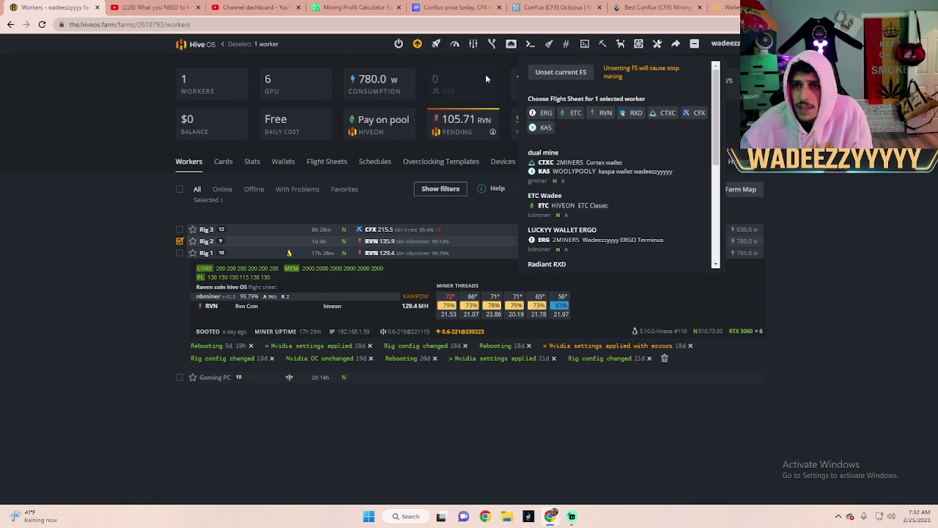
{"action": "scroll", "coordinate": [561, 181], "scroll_direction": "down", "scroll_amount": 6}
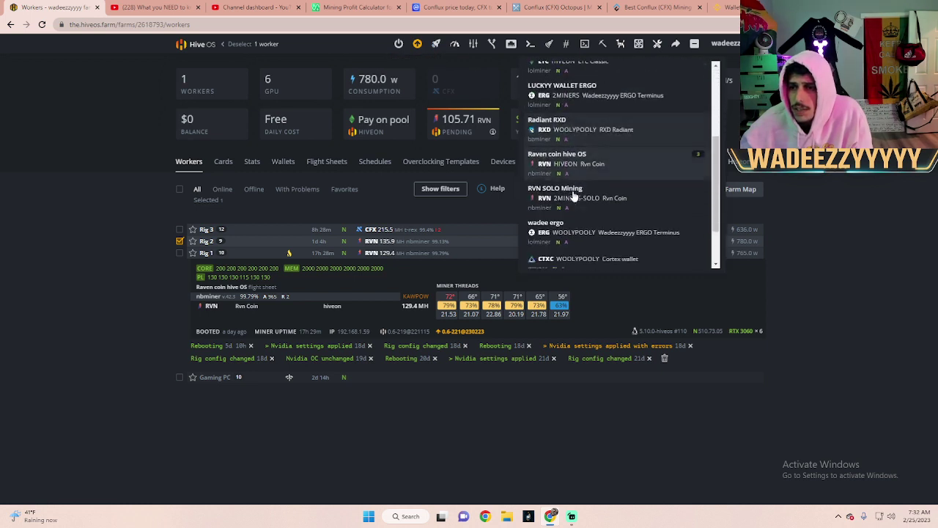
{"action": "left_click", "coordinate": [565, 260]}
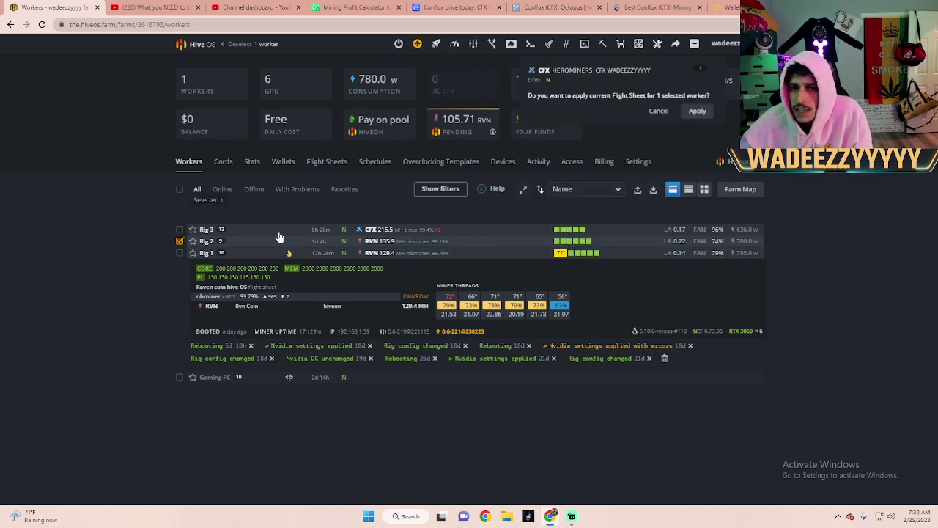
{"action": "left_click", "coordinate": [697, 112]}
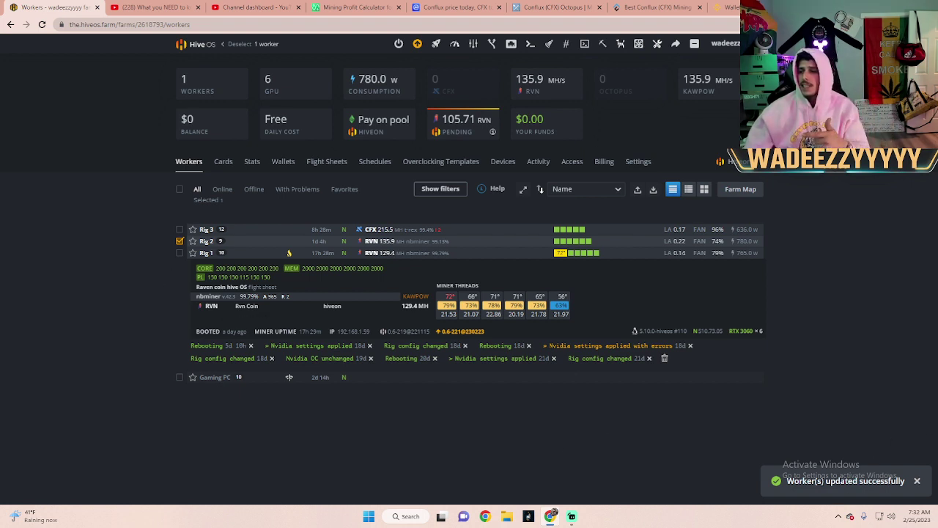
Step: Deselect Rig 2, tick its GPU 0–5 in the Cards list and open overclock templates
{"action": "left_click", "coordinate": [180, 241]}
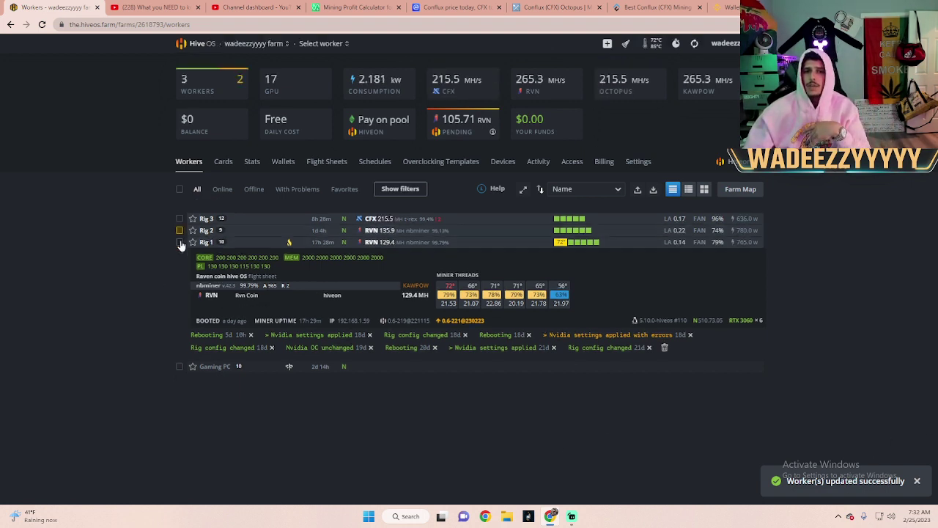
{"action": "left_click", "coordinate": [223, 163]}
{"action": "scroll", "coordinate": [322, 234], "scroll_direction": "down", "scroll_amount": 3}
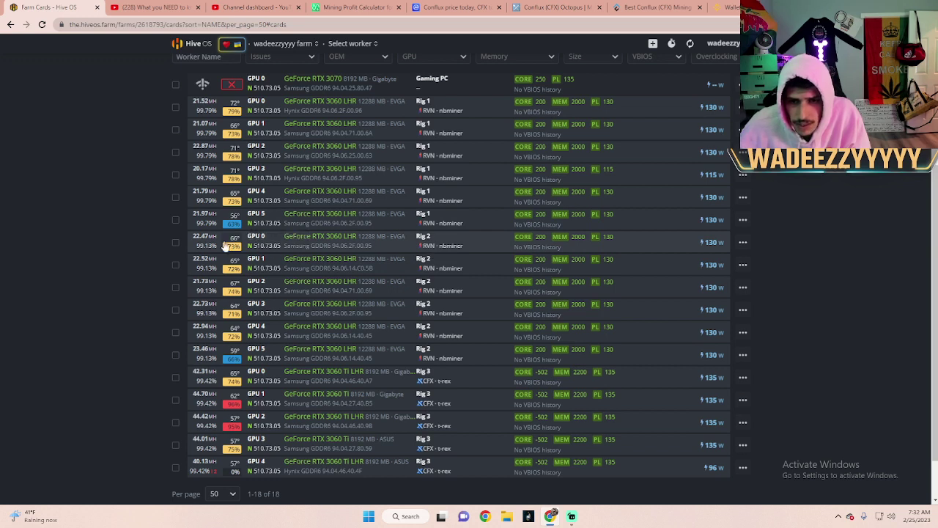
{"action": "left_click", "coordinate": [176, 242]}
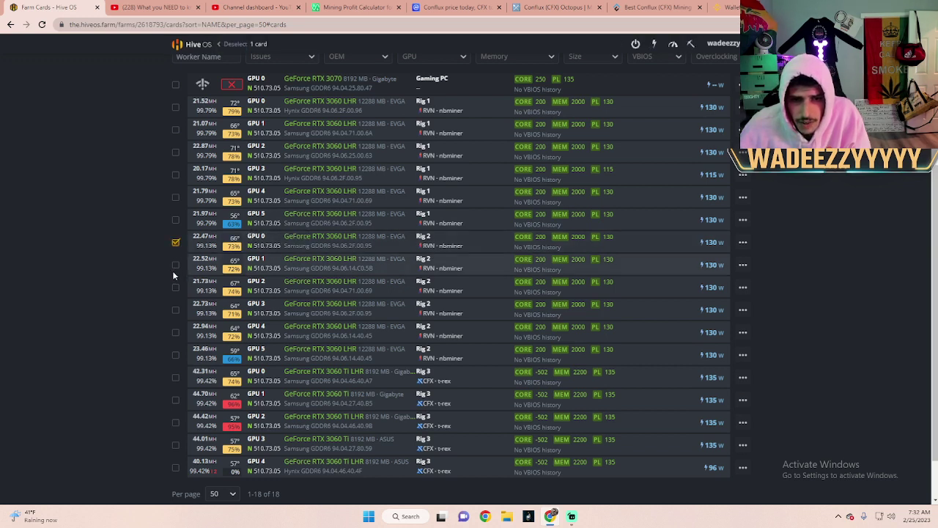
{"action": "left_click", "coordinate": [175, 310]}
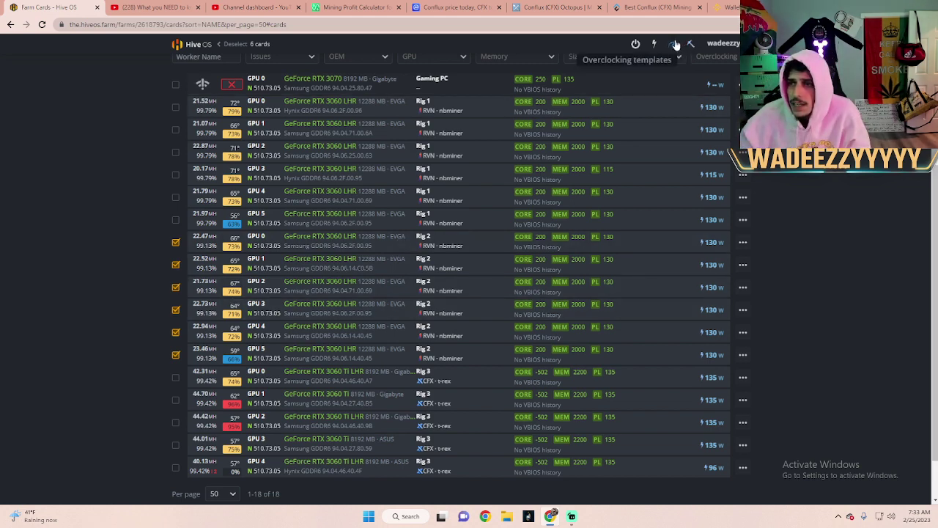
{"action": "left_click", "coordinate": [675, 45]}
Step: Apply the CFX GA106 RTX 3060 LHR popular preset: core 1600, memory 2000, PL 120
{"action": "left_click", "coordinate": [337, 105]}
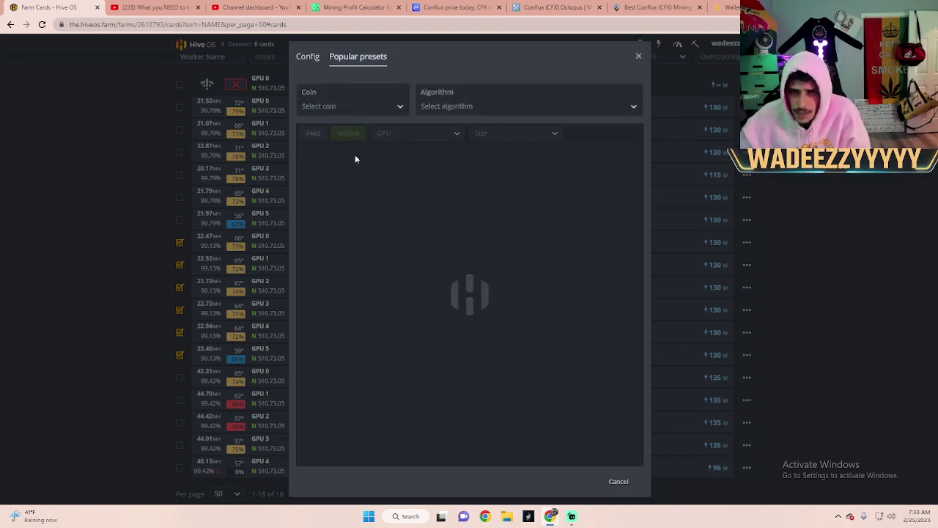
{"action": "left_click", "coordinate": [335, 109]}
{"action": "type", "text": "c"}
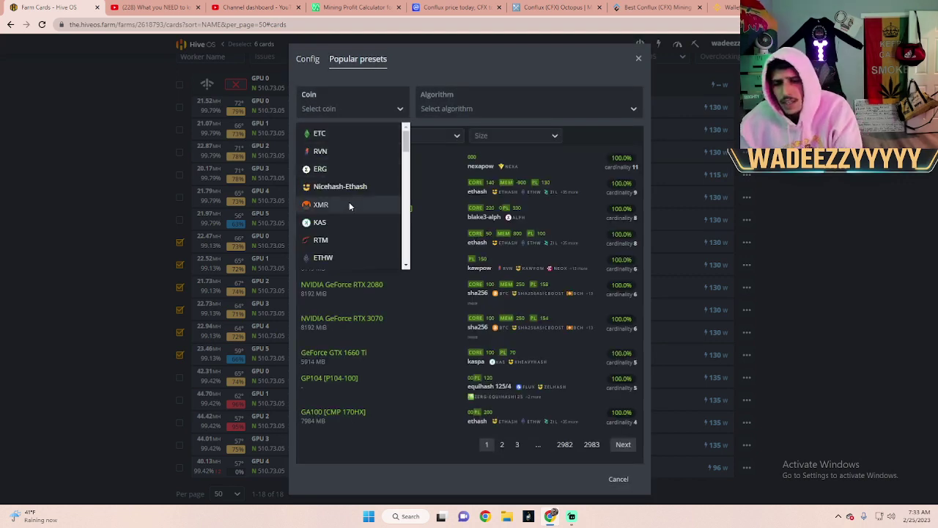
{"action": "left_click", "coordinate": [337, 184]}
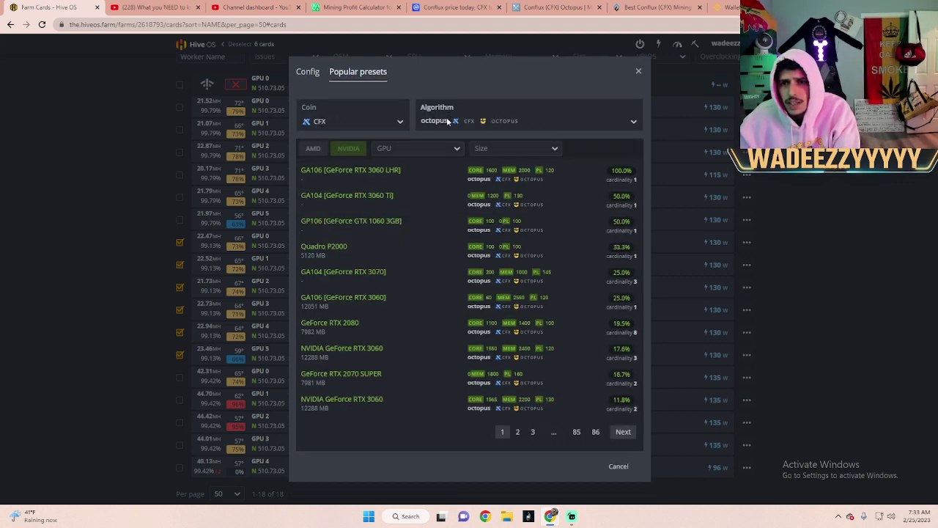
{"action": "left_click", "coordinate": [380, 173]}
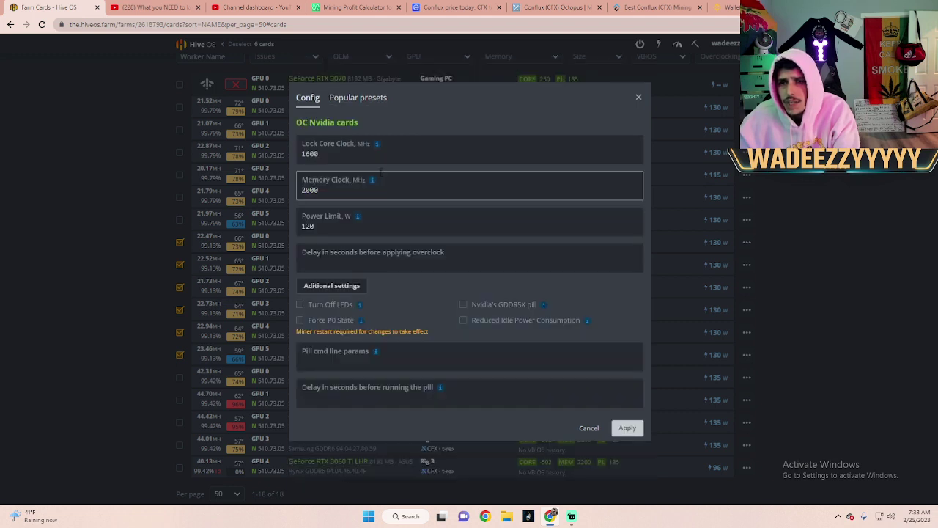
{"action": "left_click", "coordinate": [629, 428]}
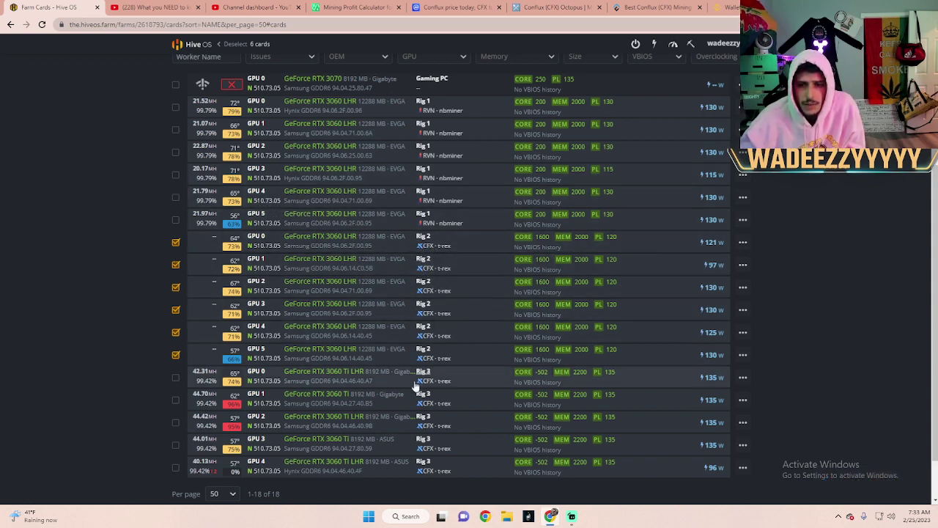
Step: Untick the checkboxes of Rig 2's GPU cards 0–5
{"action": "left_click", "coordinate": [176, 243]}
{"action": "left_click", "coordinate": [177, 265]}
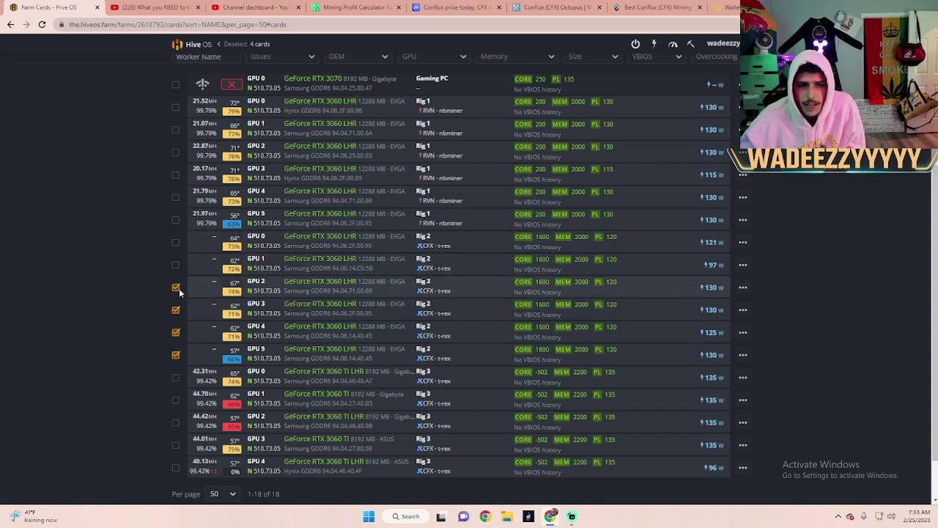
{"action": "left_click", "coordinate": [176, 288]}
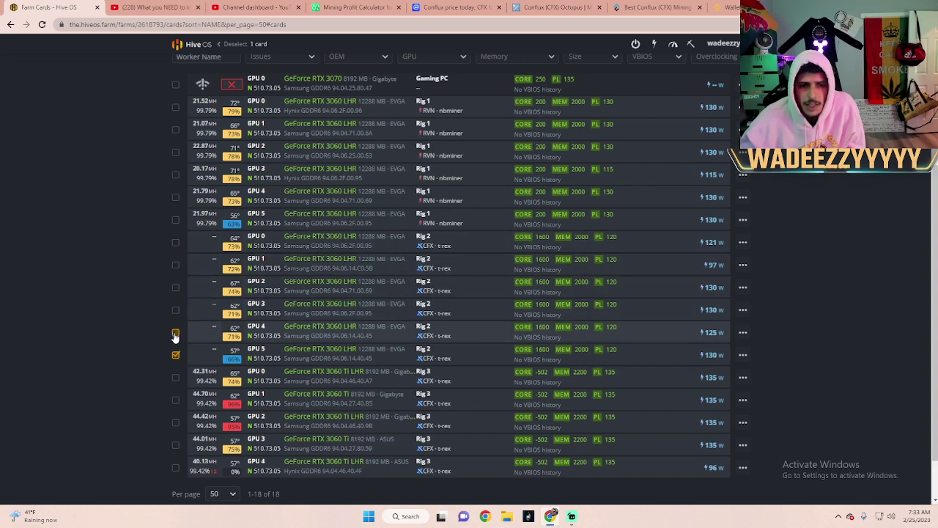
{"action": "left_click", "coordinate": [176, 332]}
{"action": "left_click", "coordinate": [176, 355]}
{"action": "scroll", "coordinate": [187, 293], "scroll_direction": "up", "scroll_amount": 2}
{"action": "scroll", "coordinate": [187, 290], "scroll_direction": "up", "scroll_amount": 1}
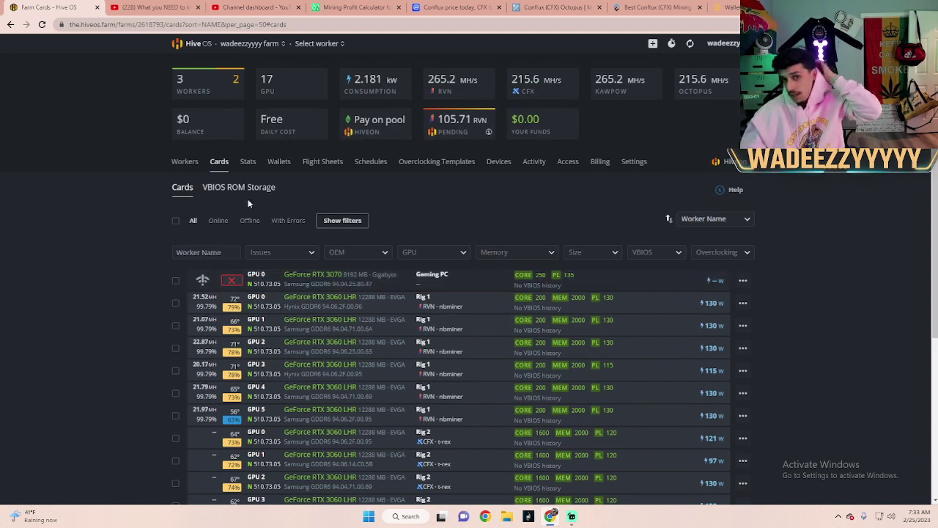
Step: Check Rig 2 in Workers, then review its cards mining CFX at about 40 MH each
{"action": "left_click", "coordinate": [188, 161]}
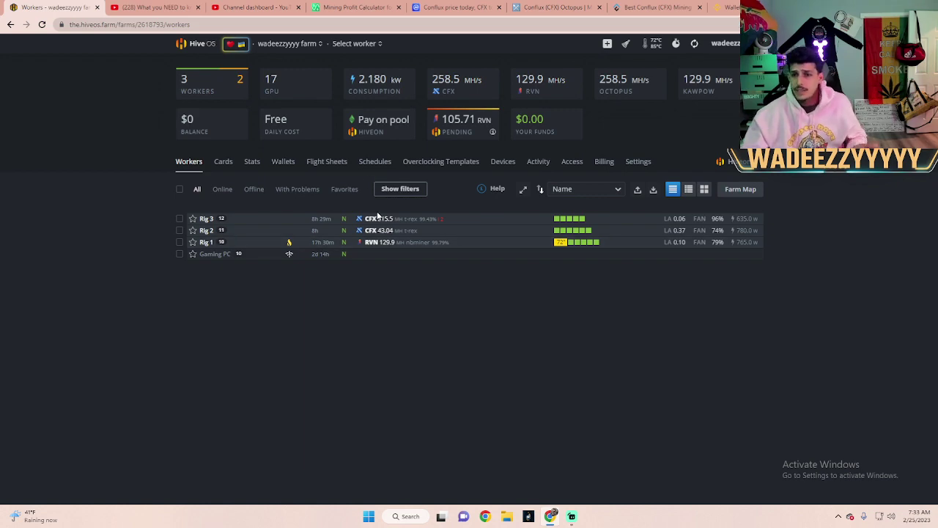
{"action": "left_click", "coordinate": [222, 167]}
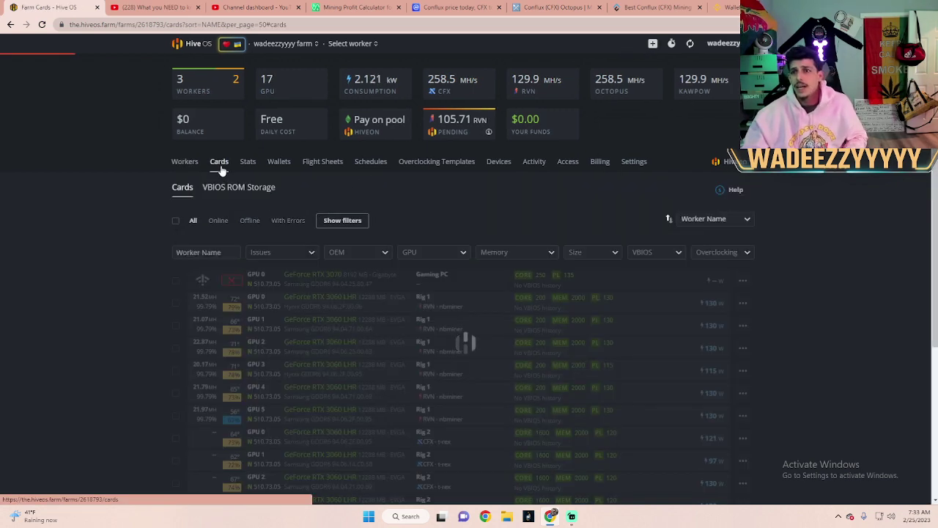
{"action": "scroll", "coordinate": [453, 300], "scroll_direction": "down", "scroll_amount": 3}
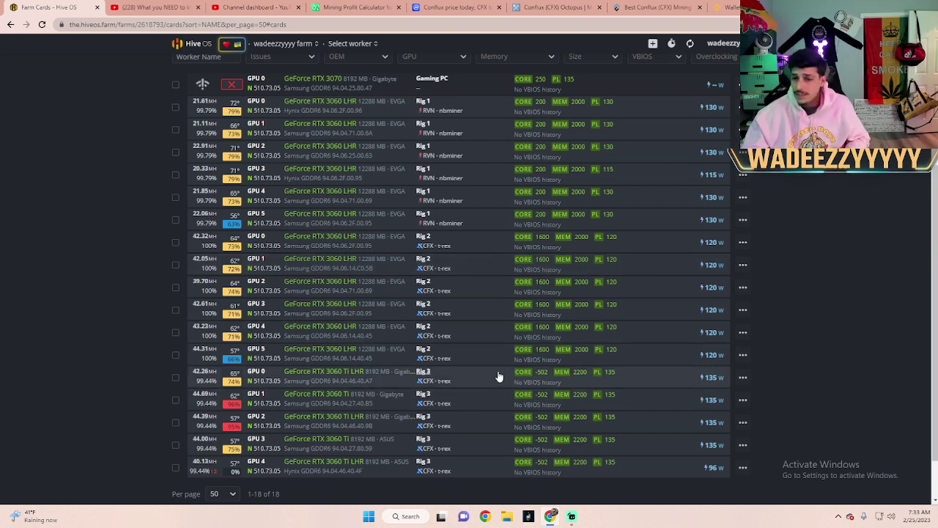
{"action": "scroll", "coordinate": [494, 377], "scroll_direction": "up", "scroll_amount": 2}
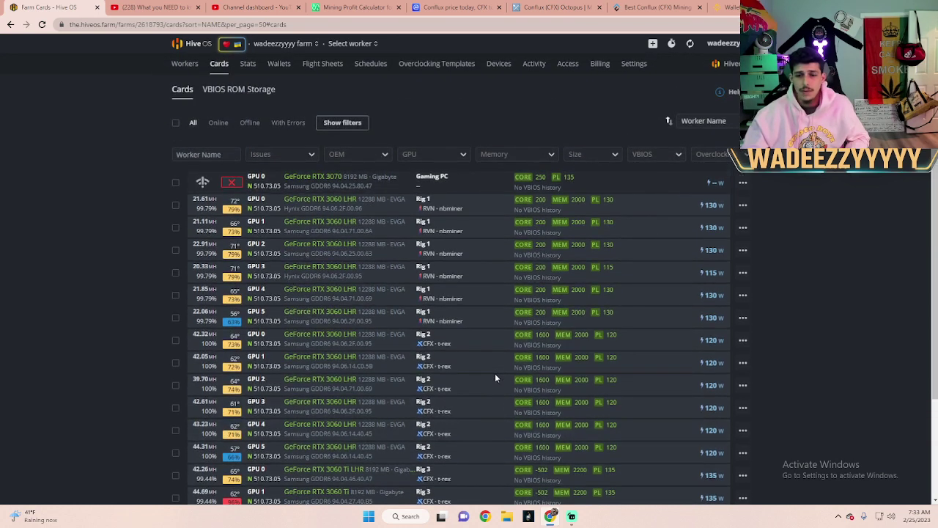
{"action": "scroll", "coordinate": [495, 366], "scroll_direction": "up", "scroll_amount": 2}
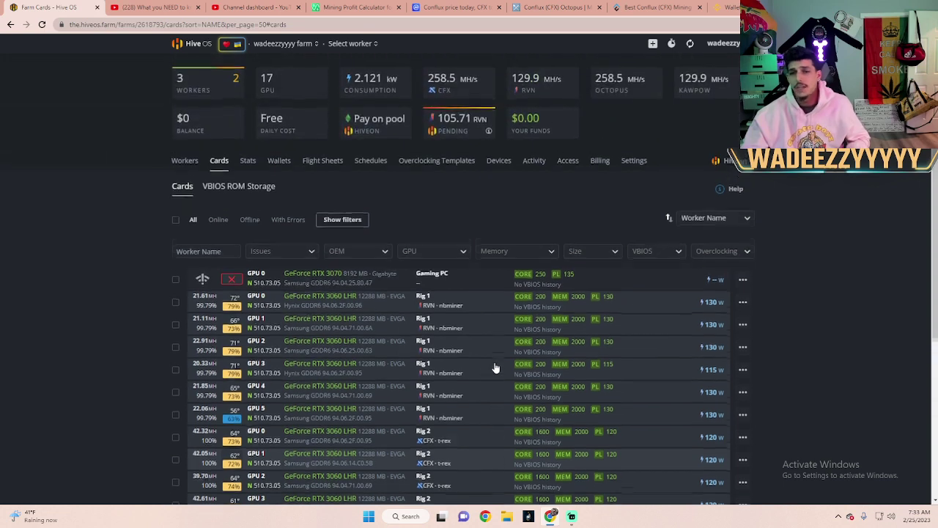